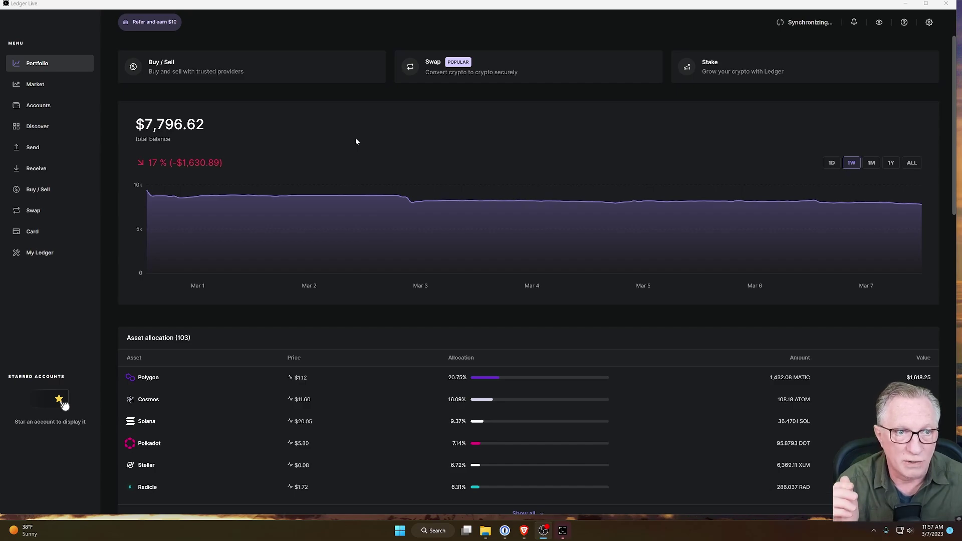
# Open the Ledger Live accounts list and look through all the accounts in it
pyautogui.click(40, 105)
pyautogui.scroll(-8, 305, 264)
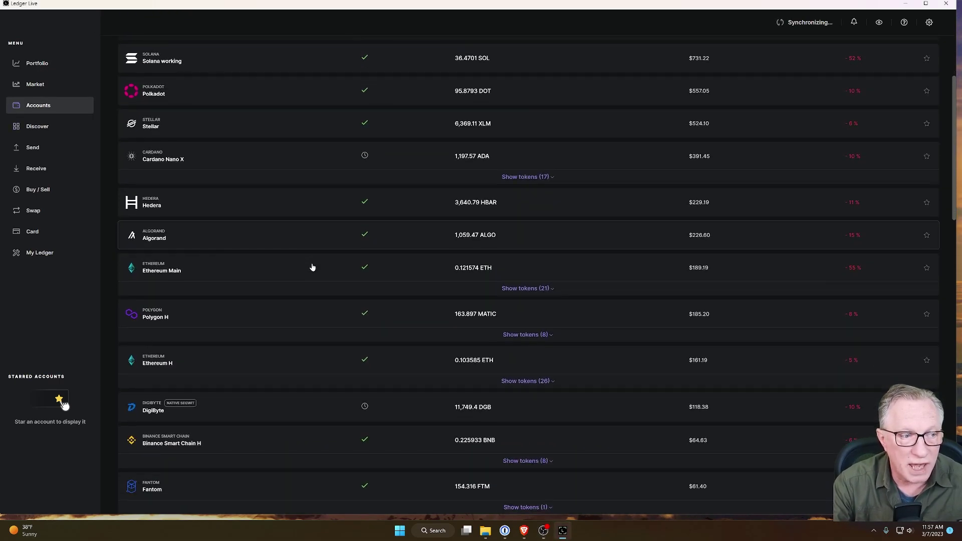
pyautogui.scroll(-4, 315, 274)
pyautogui.scroll(-5, 275, 358)
pyautogui.scroll(-1, 279, 366)
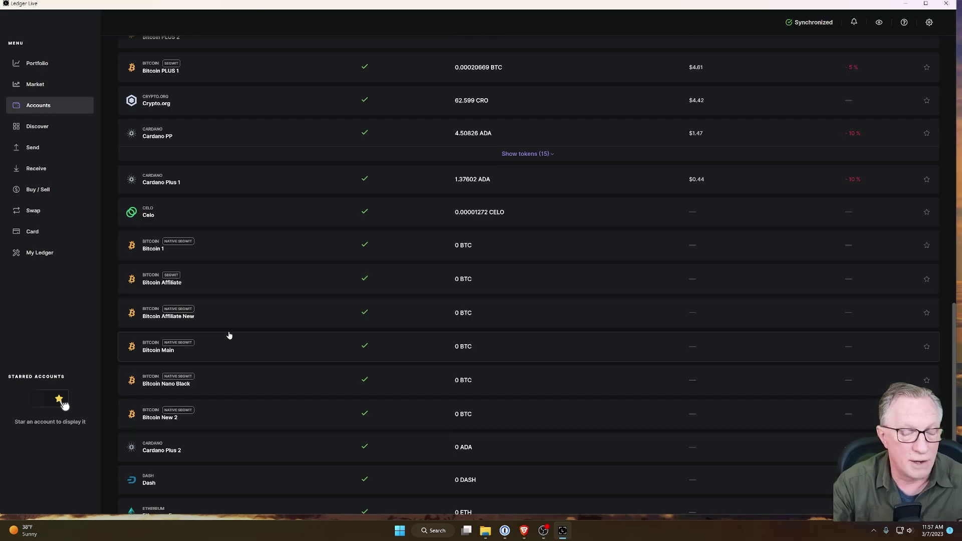
pyautogui.scroll(15, 270, 322)
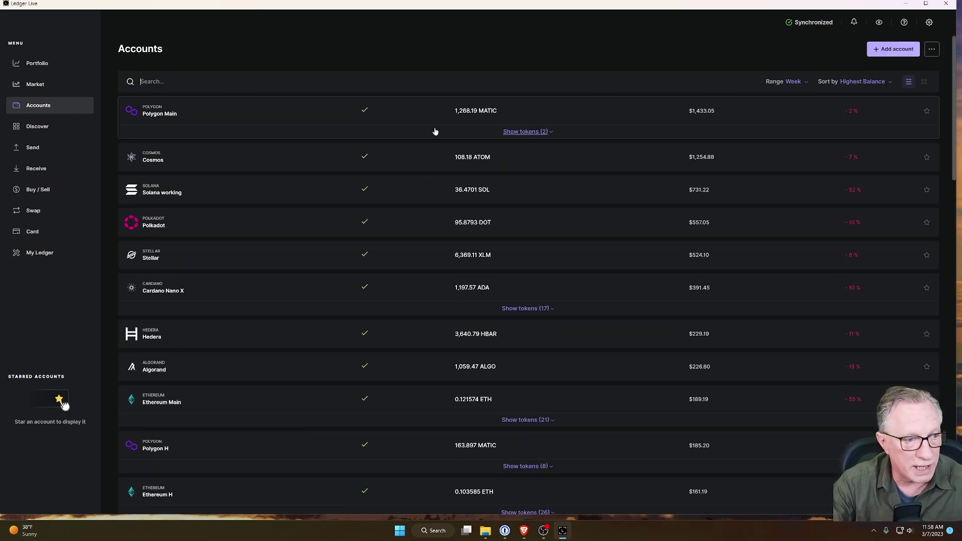
# Start adding an account with Ethereum (ETH) as the crypto asset and continue to the device stage
pyautogui.click(890, 50)
pyautogui.click(575, 276)
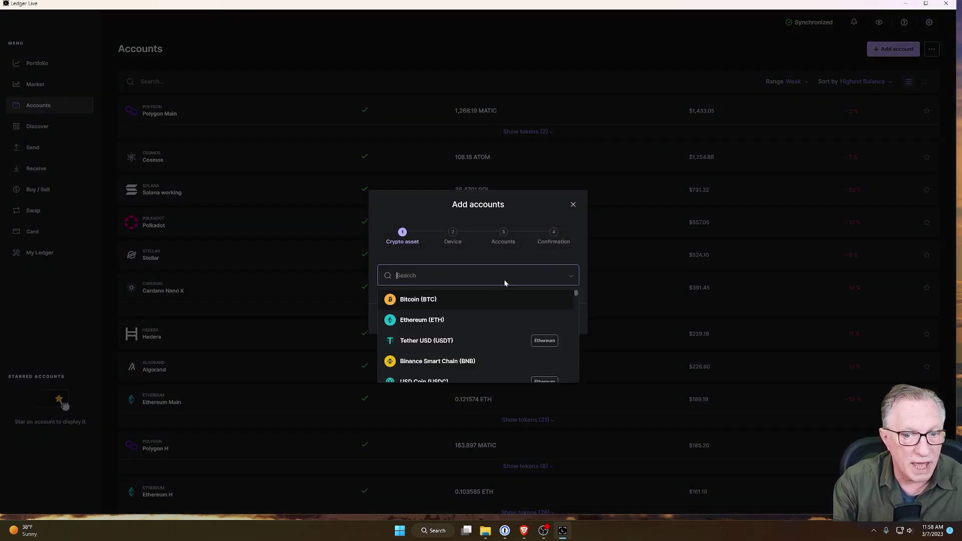
pyautogui.click(458, 321)
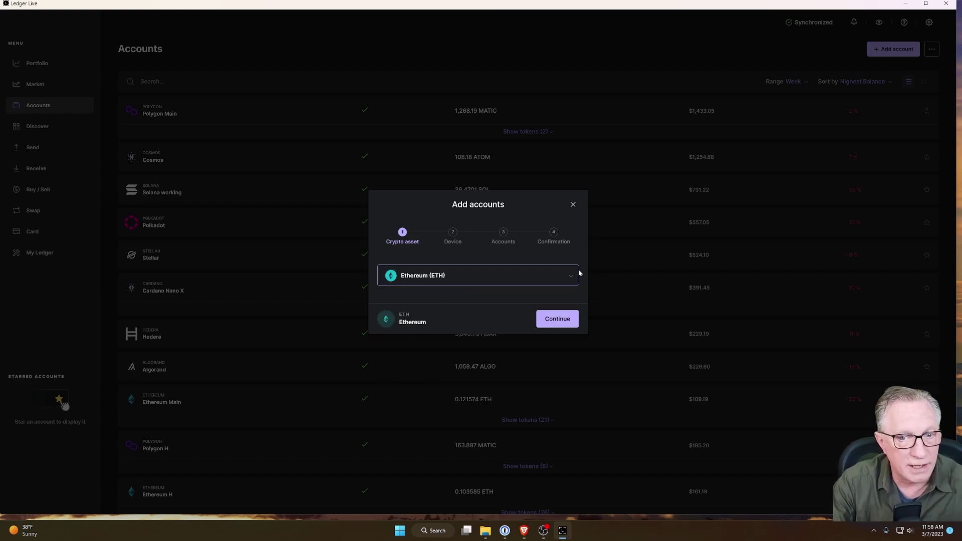
pyautogui.click(556, 322)
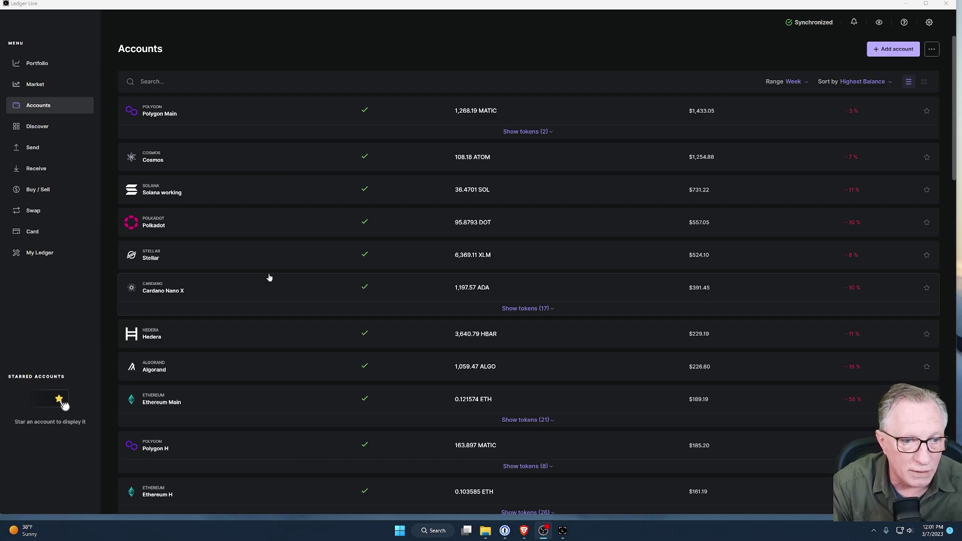
pyautogui.click(893, 49)
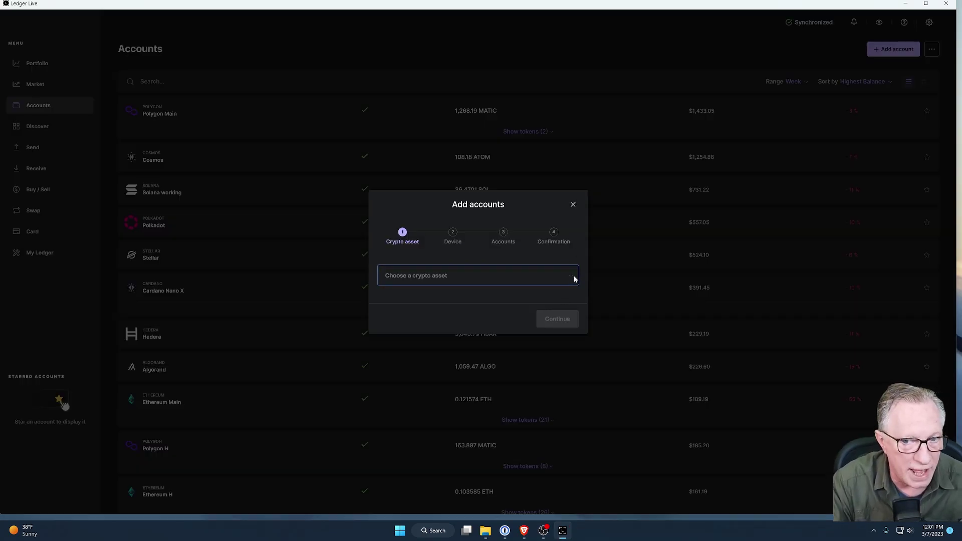
pyautogui.click(574, 279)
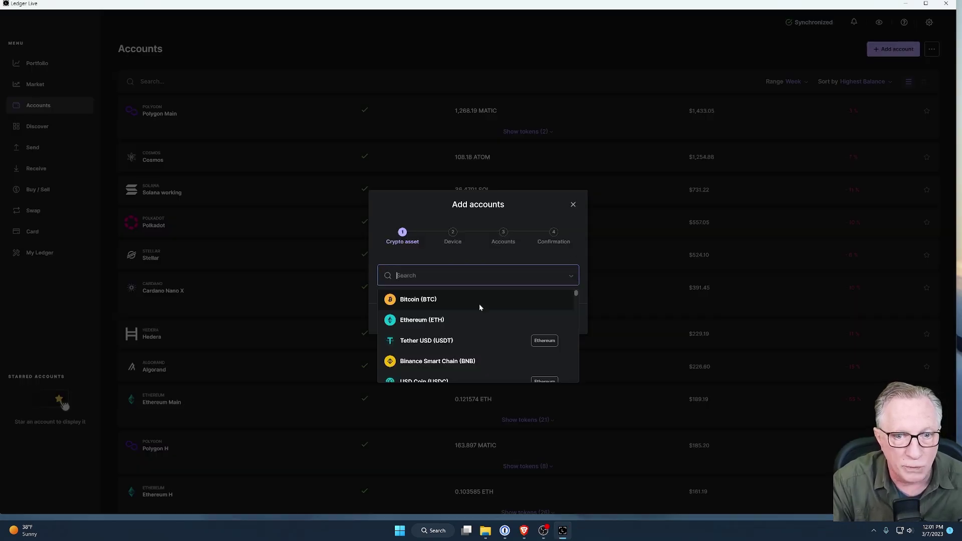
pyautogui.click(454, 300)
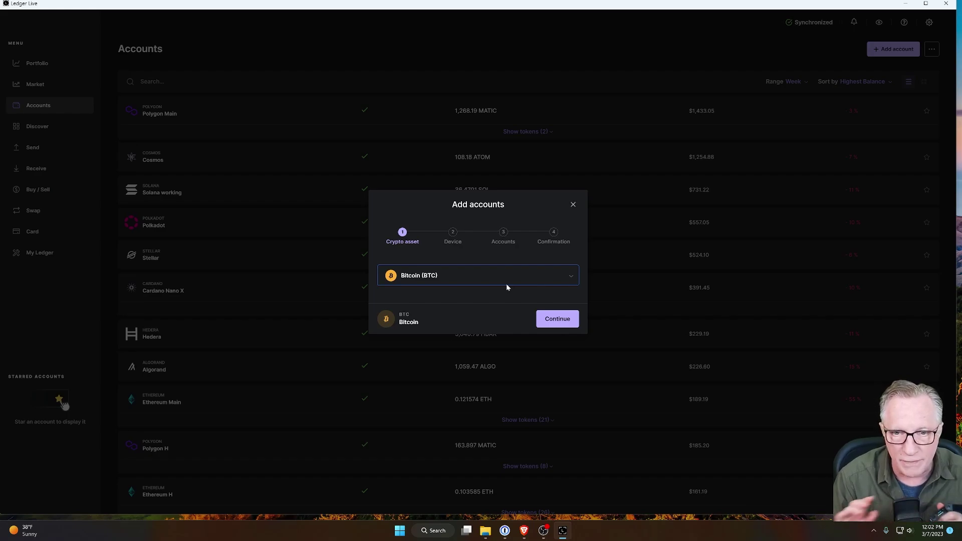
pyautogui.click(574, 206)
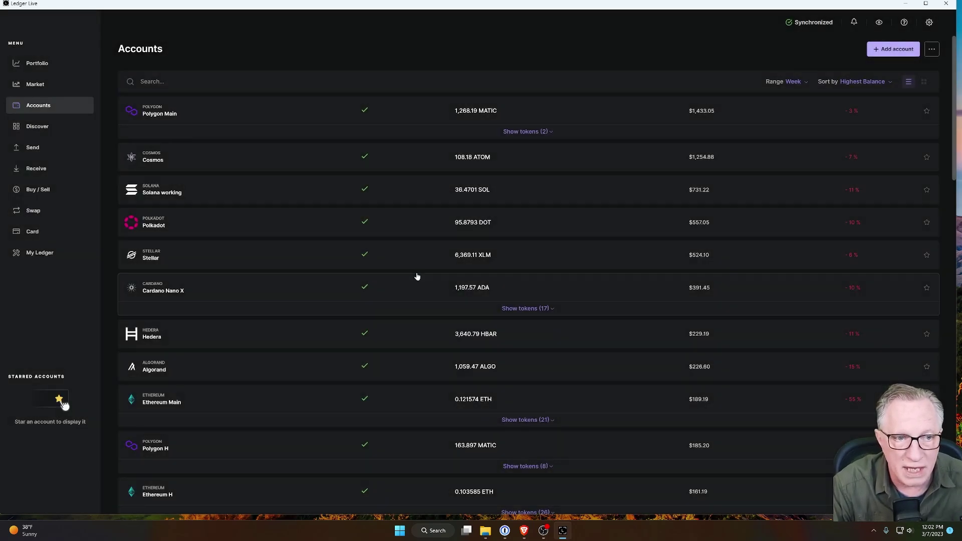
# Find the Bitcoin PLUS 2 account in the list, view its details and open its name for editing without altering it
pyautogui.scroll(-6, 229, 378)
pyautogui.scroll(-6, 238, 427)
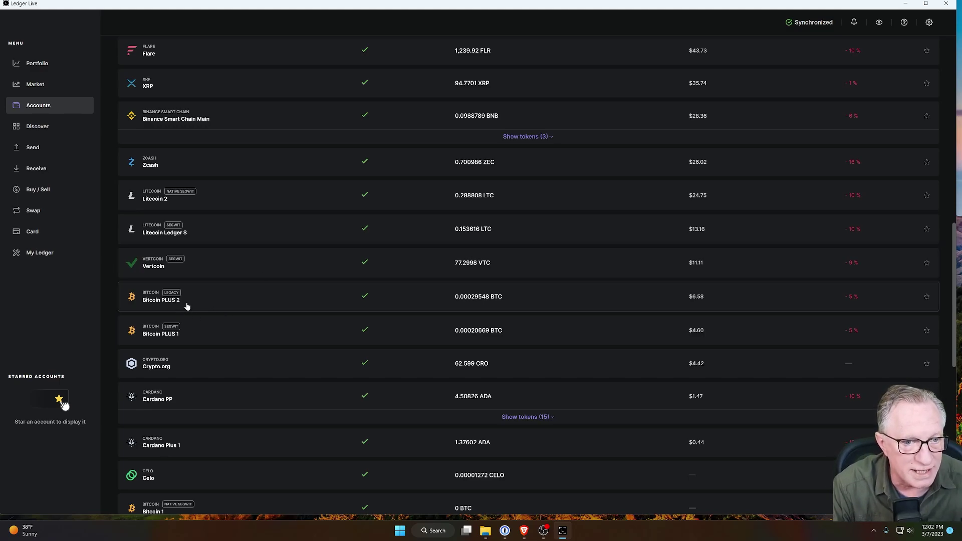
pyautogui.click(158, 307)
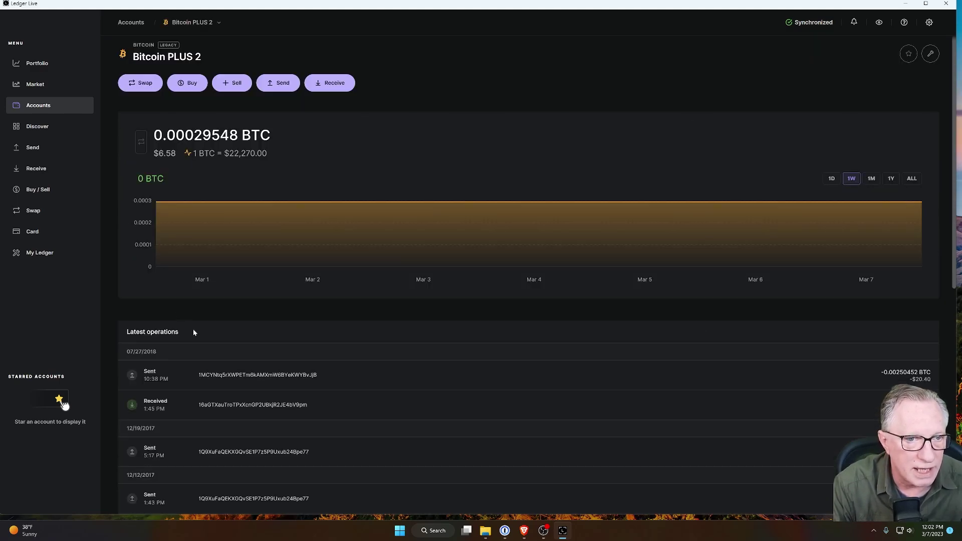
pyautogui.click(200, 56)
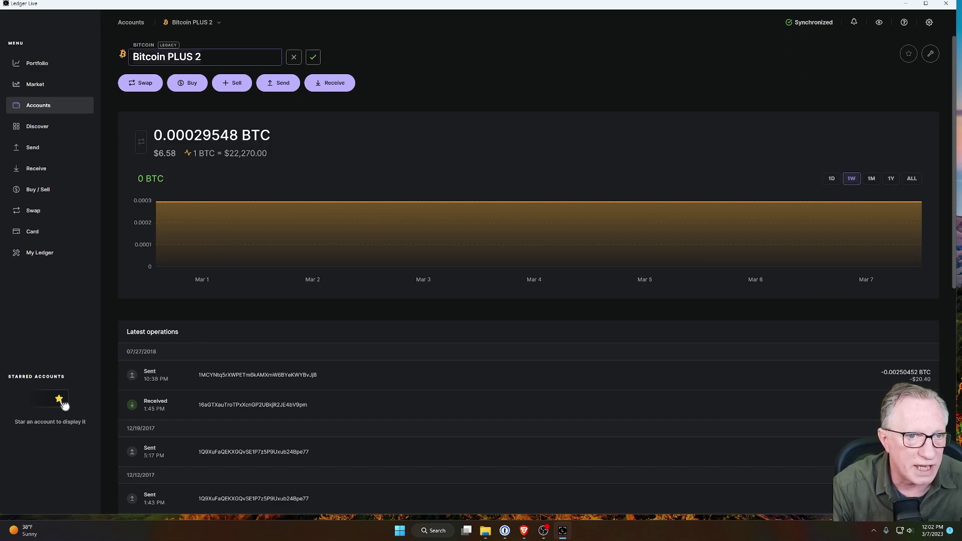
pyautogui.press('Return')
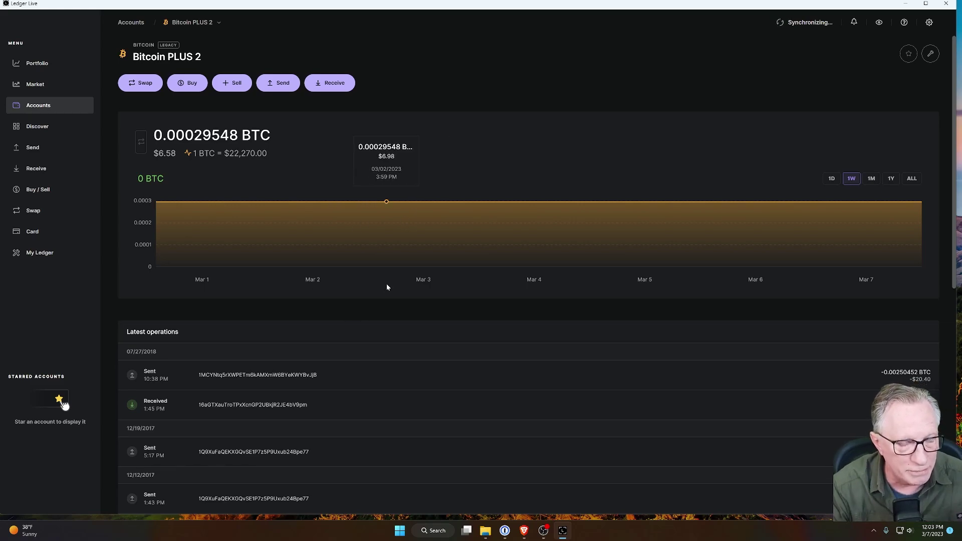
# Return to the accounts list and review the accounts with the highest balances
pyautogui.click(38, 109)
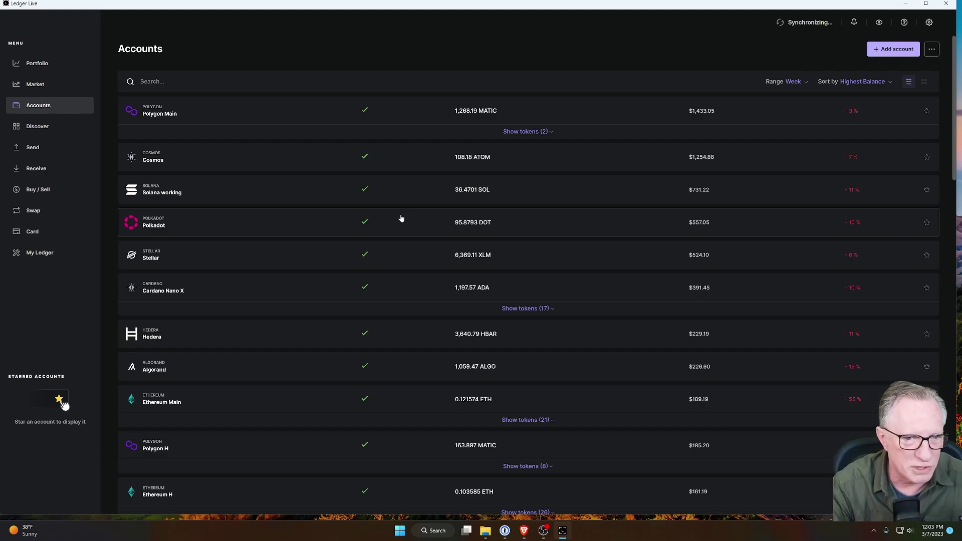
pyautogui.scroll(-2, 344, 331)
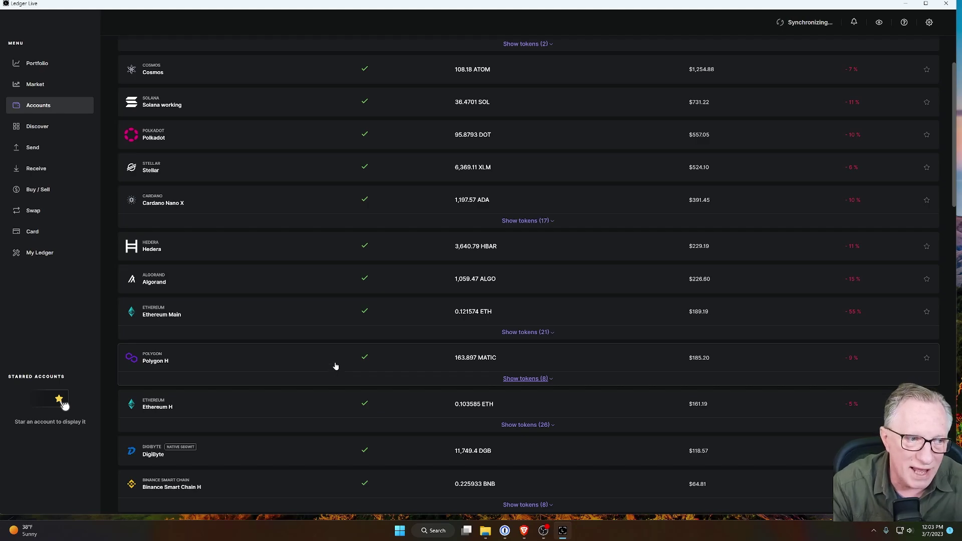
pyautogui.scroll(-2, 311, 385)
pyautogui.scroll(4, 311, 387)
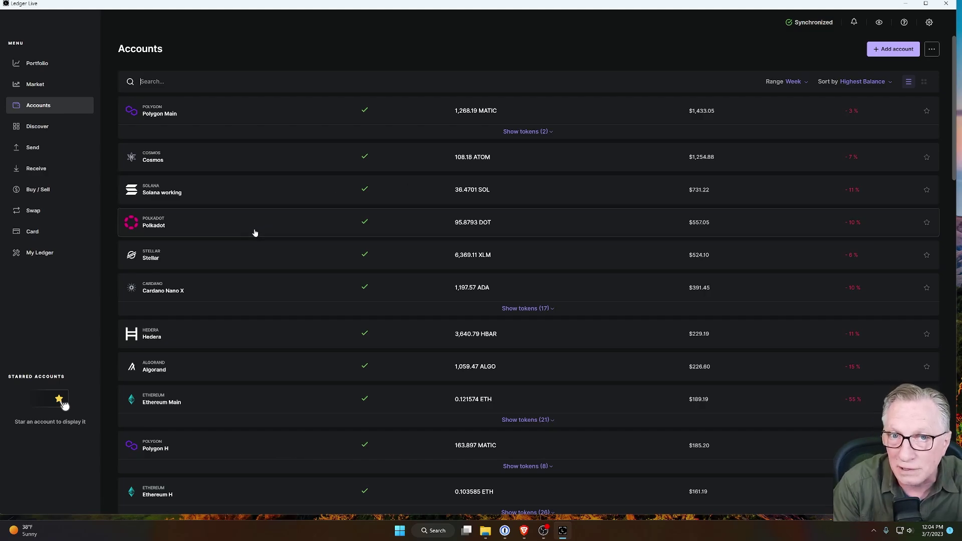
# Close Ledger Live and launch it again from Windows
pyautogui.click(946, 3)
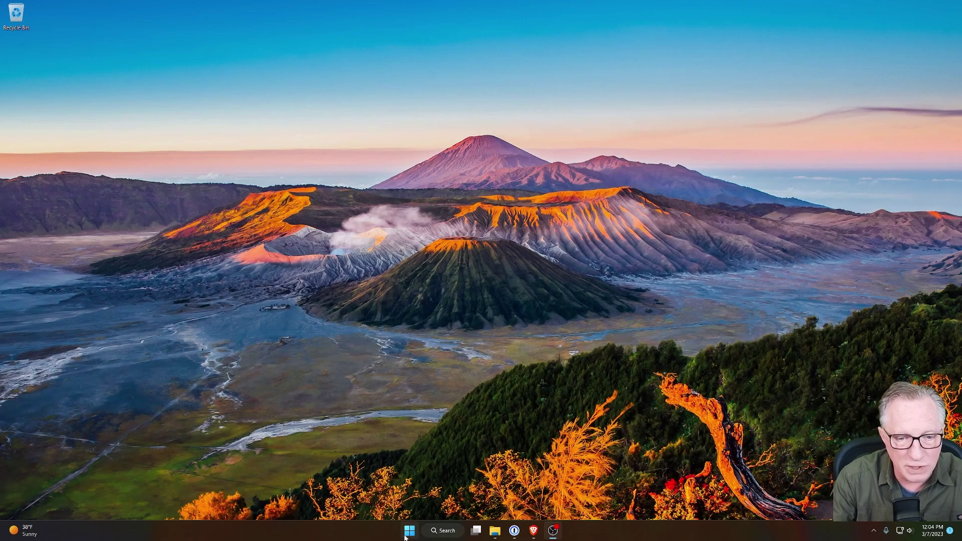
pyautogui.click(408, 530)
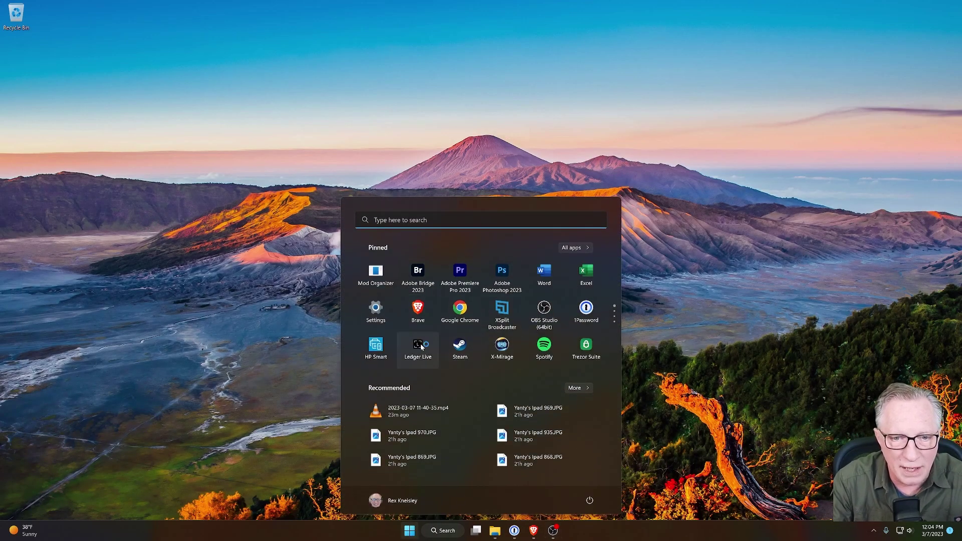
pyautogui.click(476, 345)
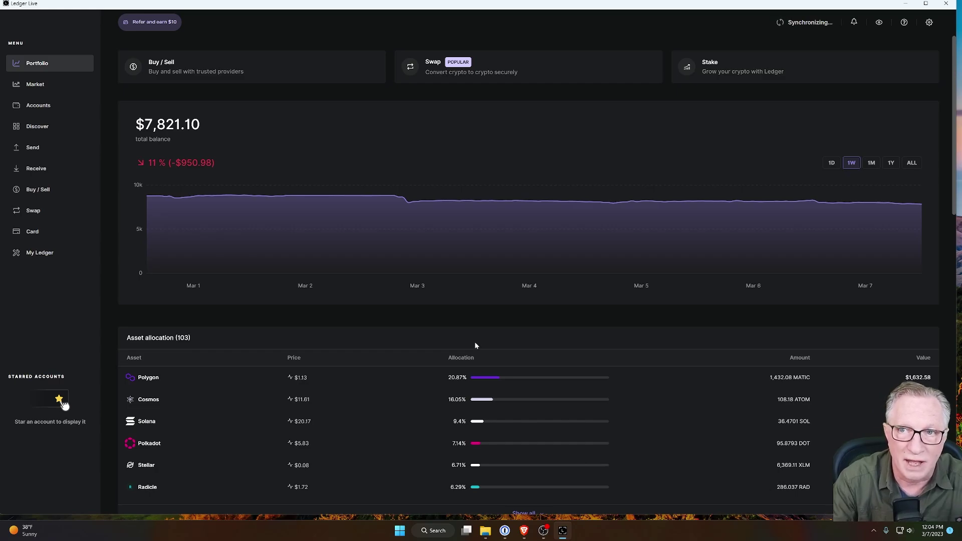
# Switch to Windows Settings, add another user under Other Users with that person's Microsoft account e-mail, and close Settings
pyautogui.click(906, 3)
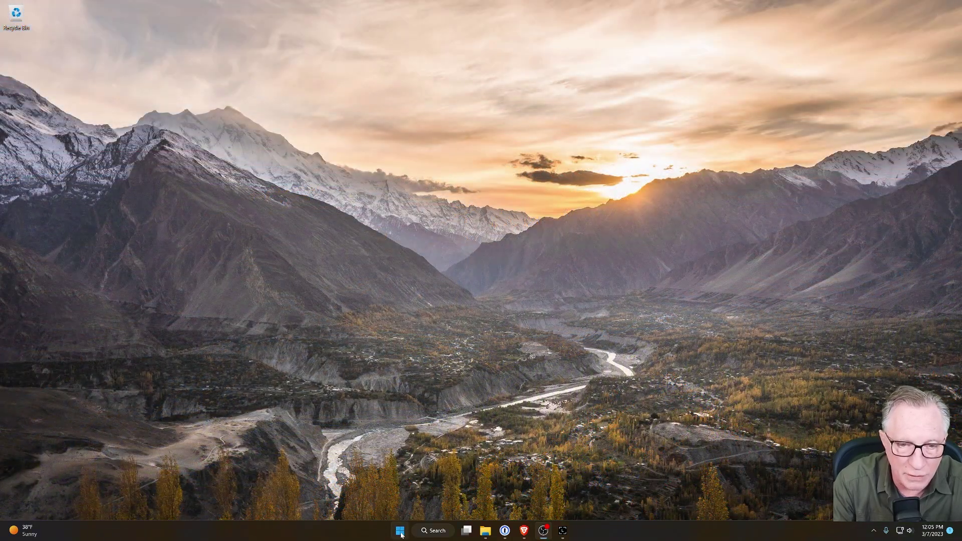
pyautogui.click(400, 532)
pyautogui.click(376, 310)
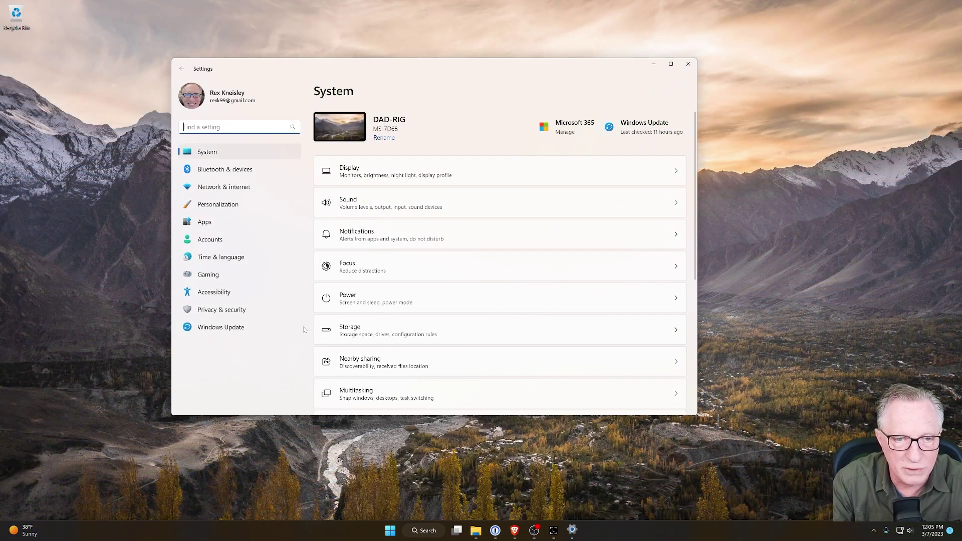
pyautogui.click(207, 241)
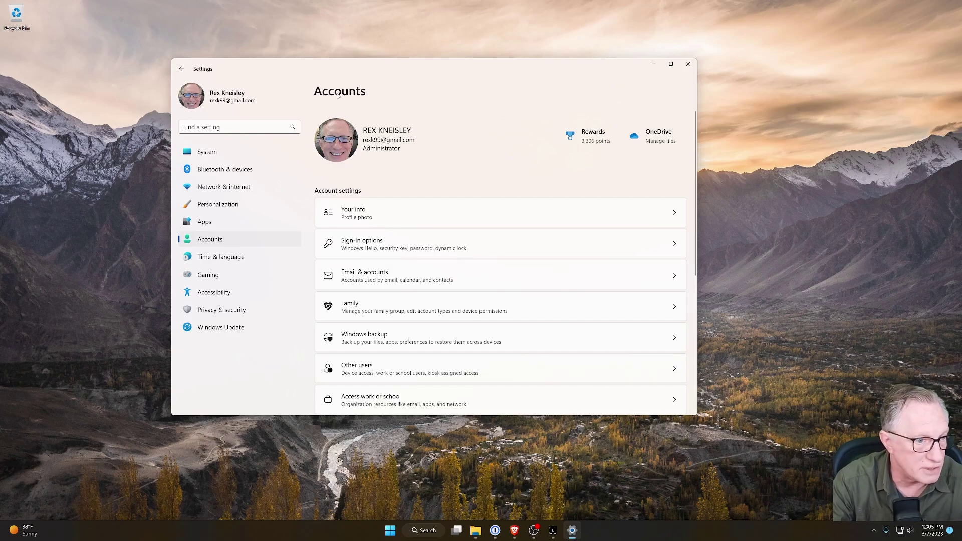
pyautogui.click(408, 370)
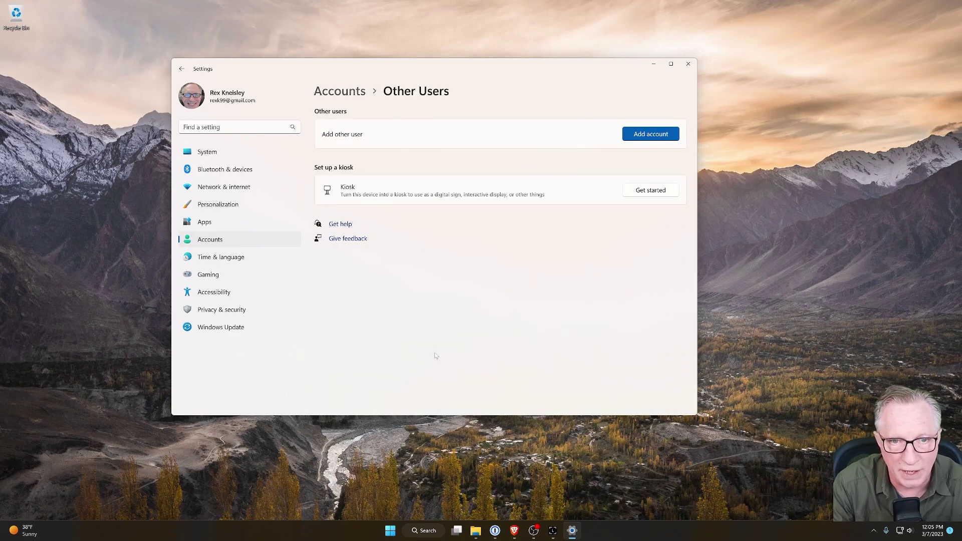
pyautogui.click(651, 134)
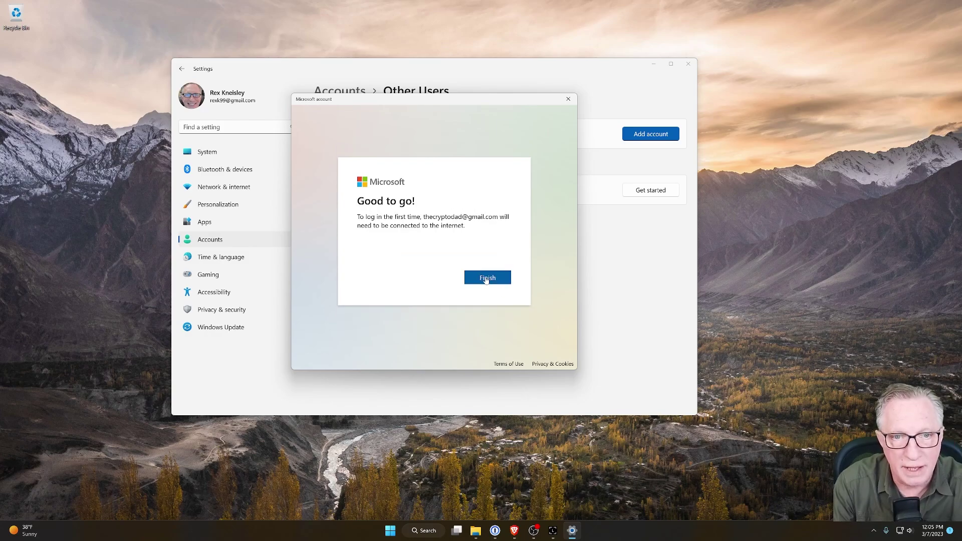
pyautogui.click(486, 279)
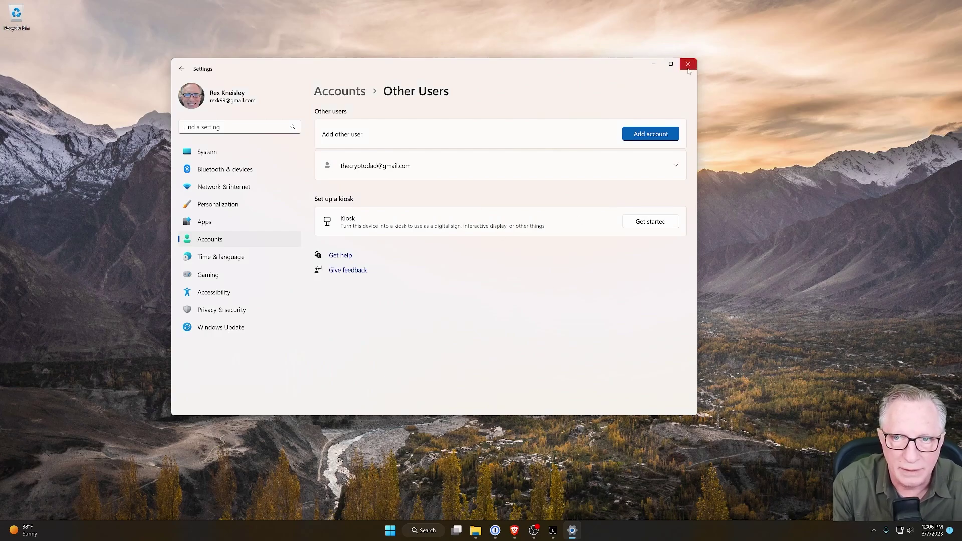
pyautogui.click(688, 64)
# Show the Windows account options that allow switching to the added user
pyautogui.click(399, 530)
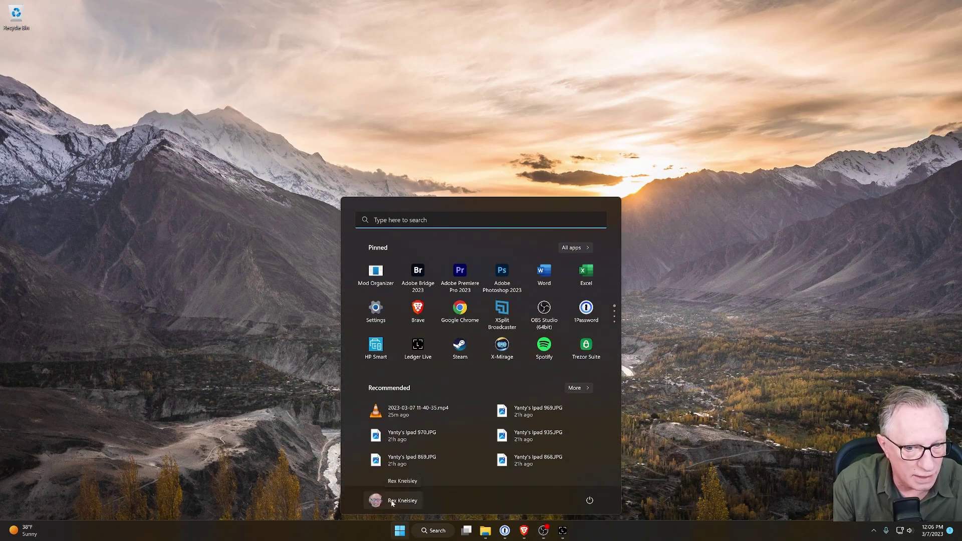
pyautogui.click(399, 502)
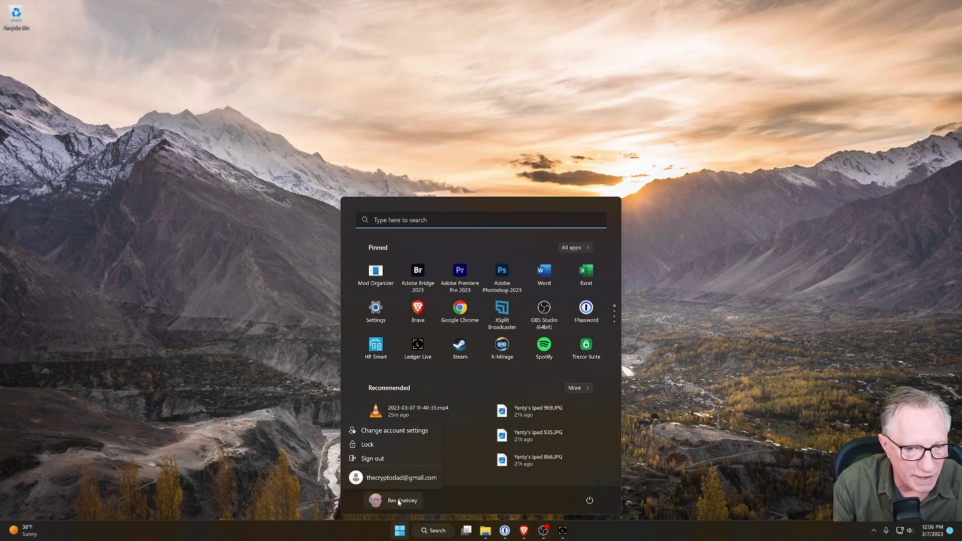
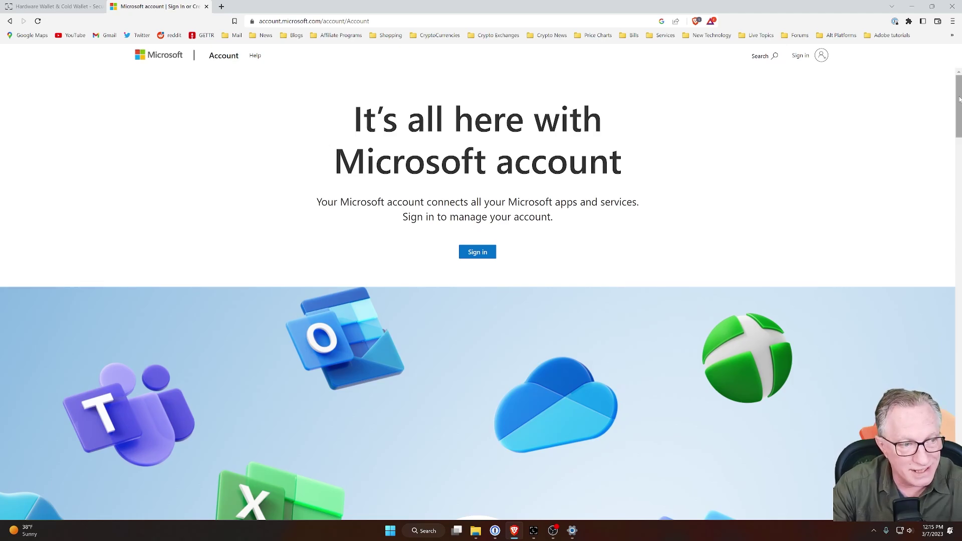
# Create an account on the Microsoft account page, providing the e-mail address, a new account password and the date of birth
pyautogui.moveTo(959, 88); pyautogui.dragTo(959, 411)
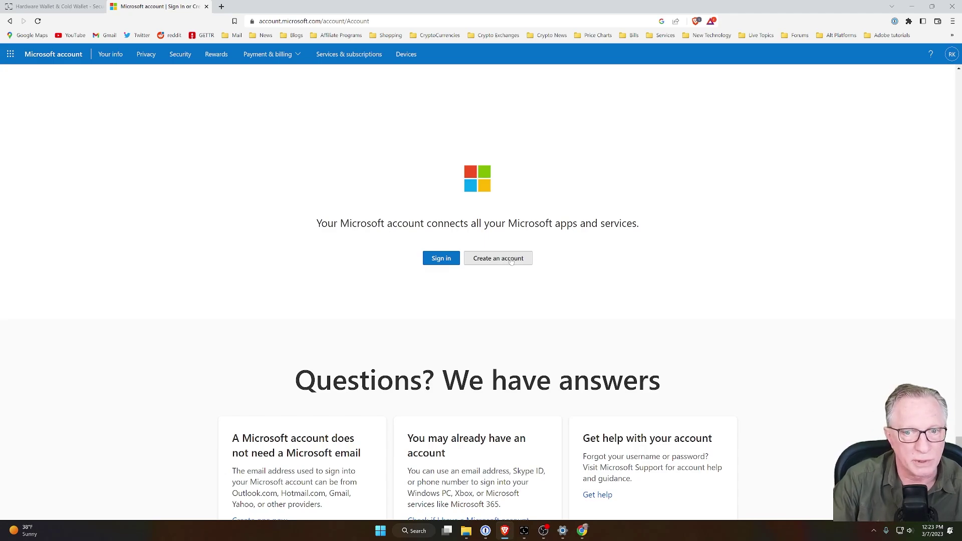
pyautogui.click(502, 259)
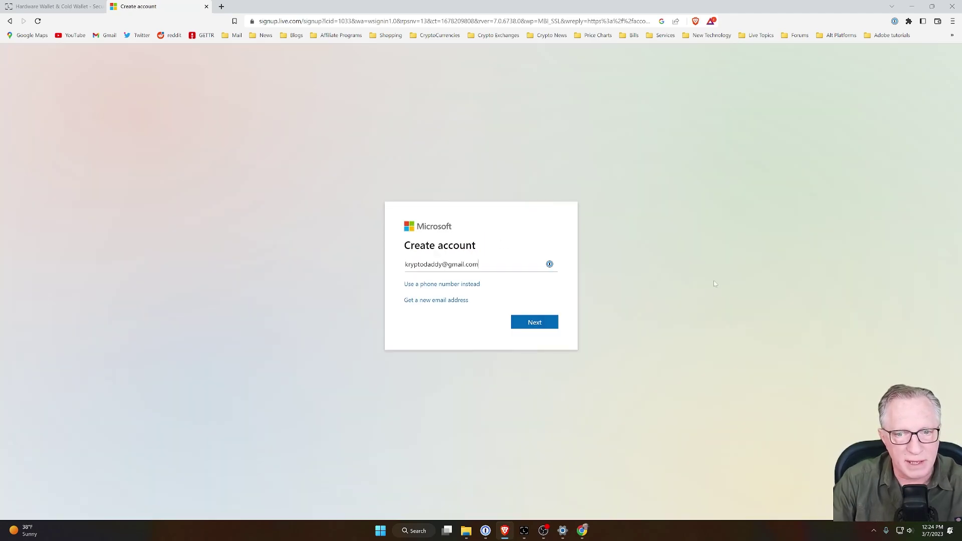
pyautogui.click(533, 323)
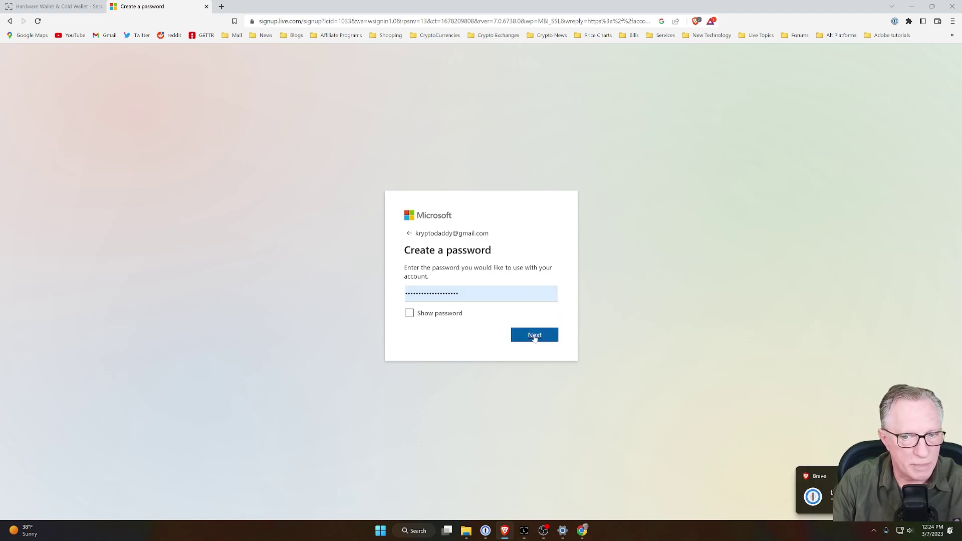
pyautogui.click(535, 336)
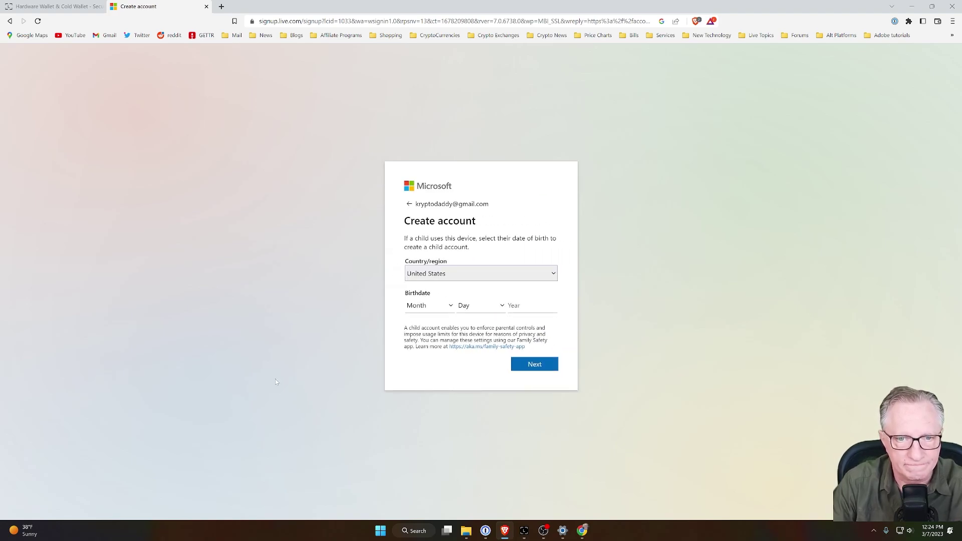
pyautogui.click(450, 308)
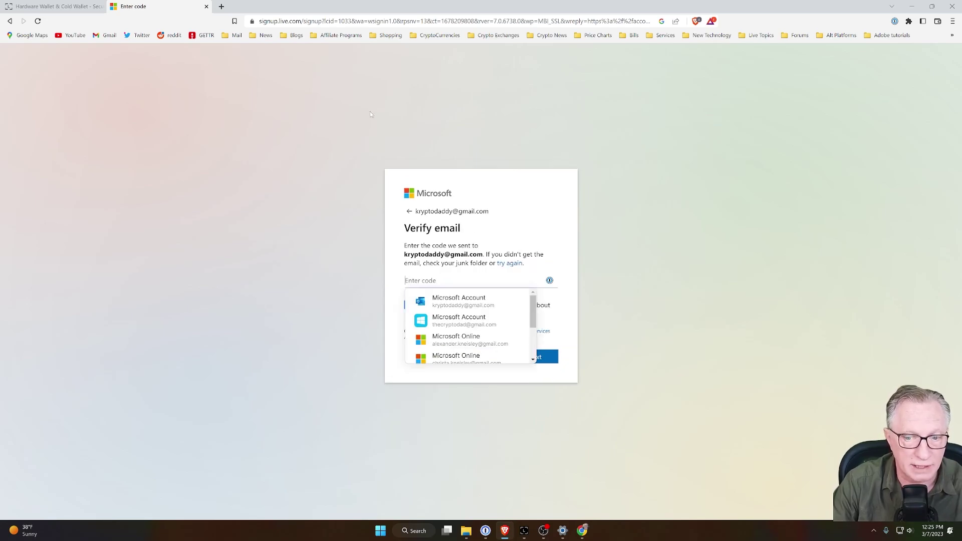
# Copy the security code from the Microsoft e-mail in Gmail, enter it as the verification code in Brave, and choose to stay signed in
pyautogui.click(582, 531)
pyautogui.moveTo(424, 317); pyautogui.dragTo(447, 319)
pyautogui.hotkey('ctrl', 'c')
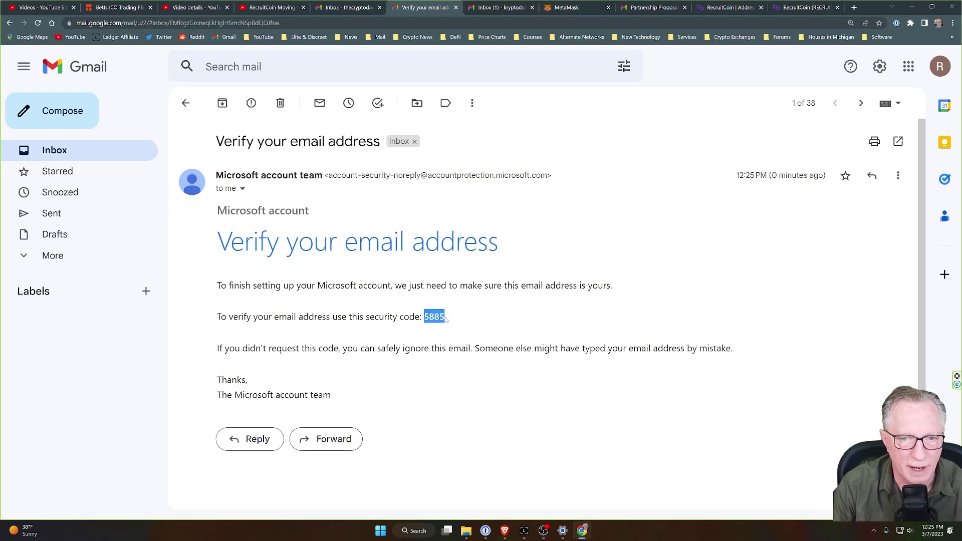
pyautogui.hotkey('alt', 'Tab')
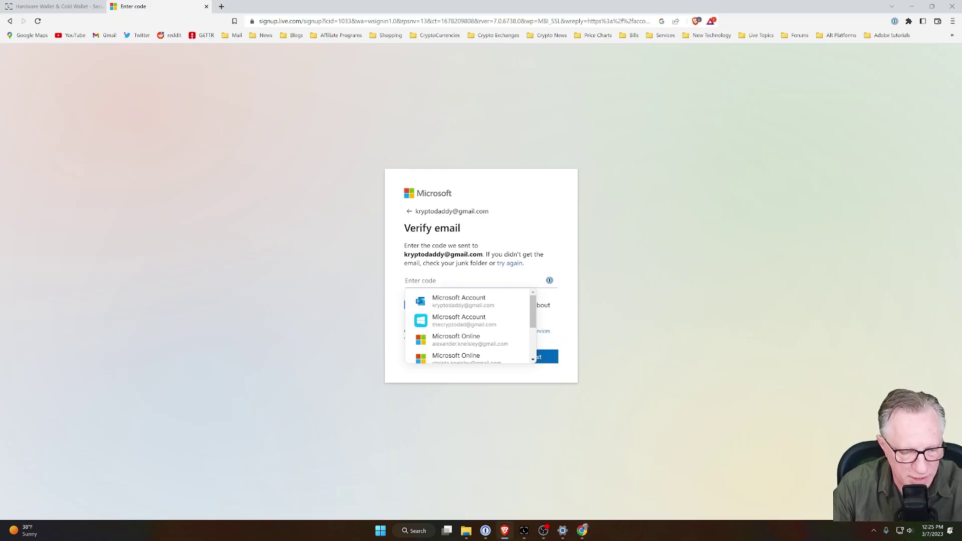
pyautogui.hotkey('ctrl', 'v')
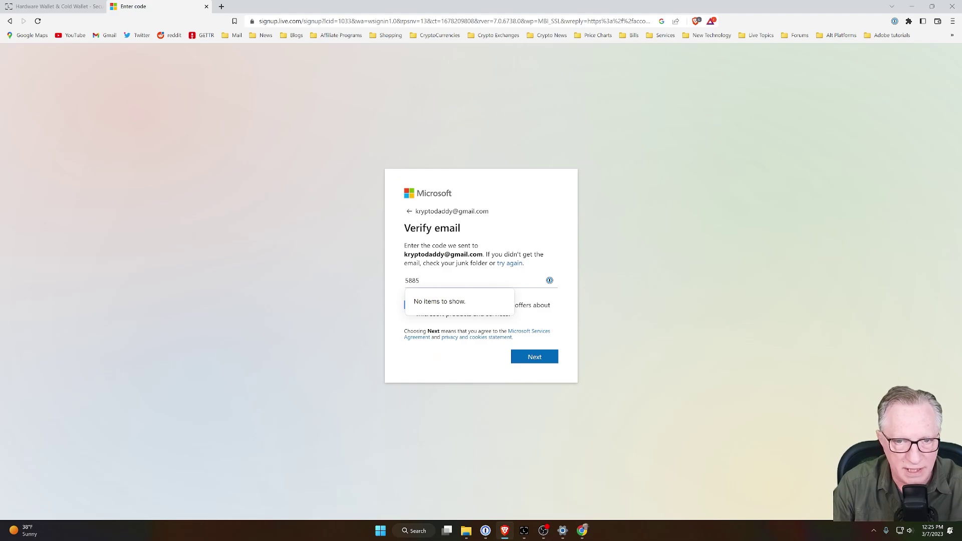
pyautogui.click(545, 325)
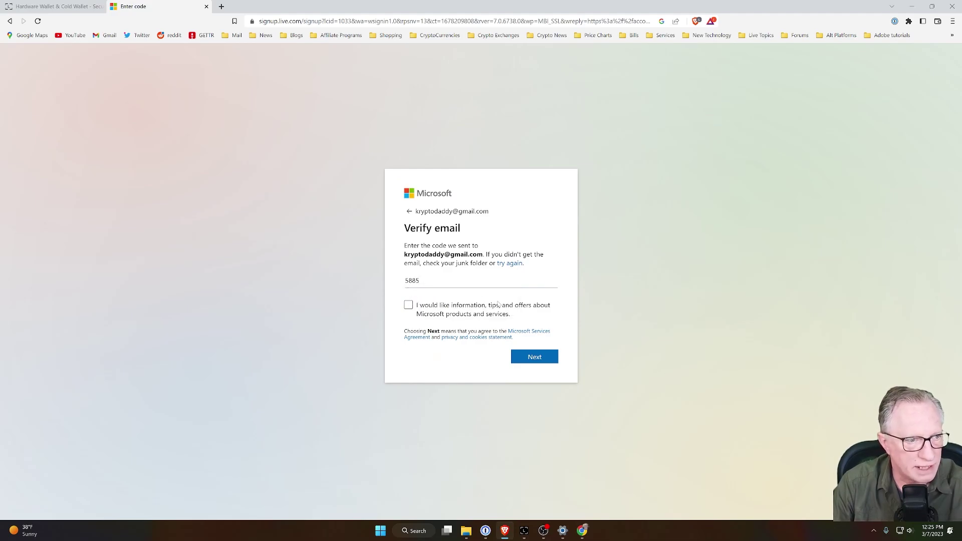
pyautogui.click(532, 358)
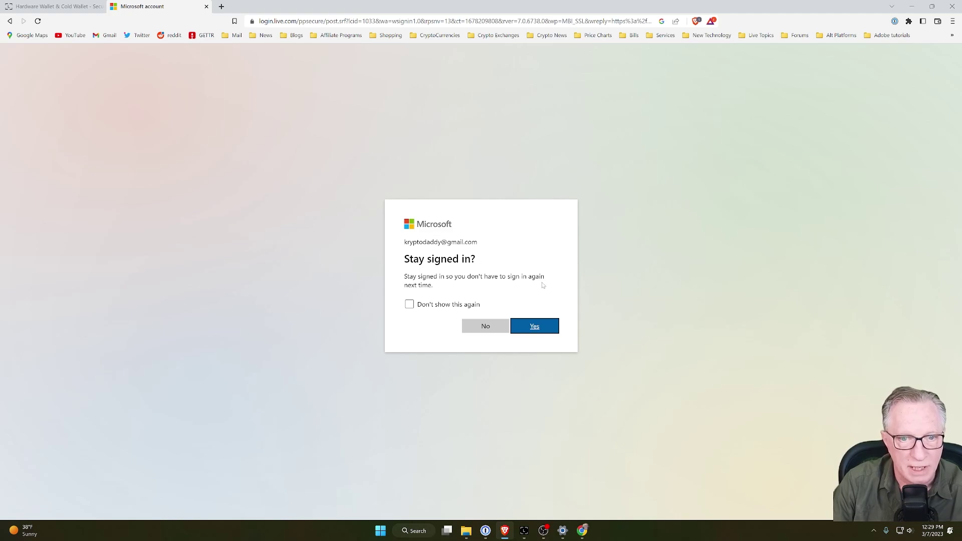
pyautogui.click(534, 327)
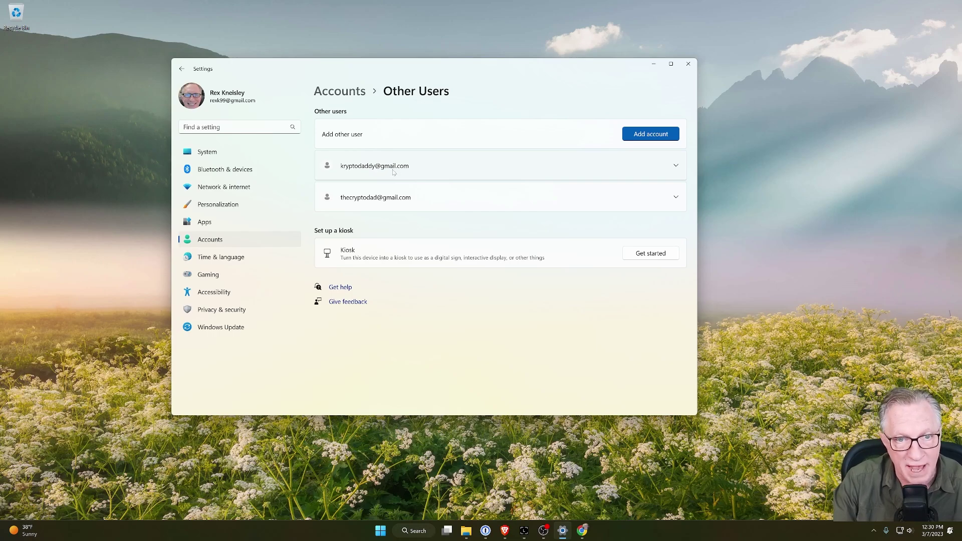
# Switch Windows from the current account to the newly added user whose Microsoft account was just created
pyautogui.click(379, 533)
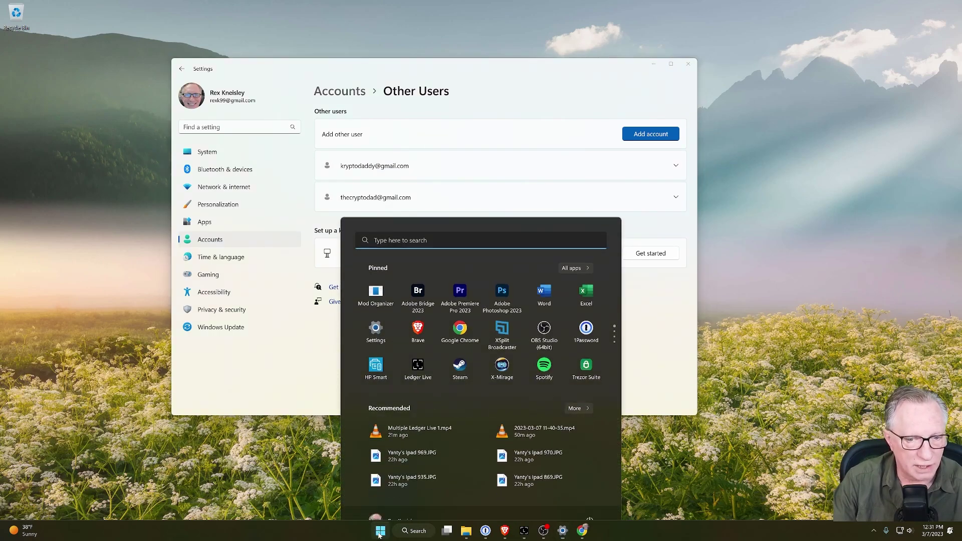
pyautogui.click(399, 502)
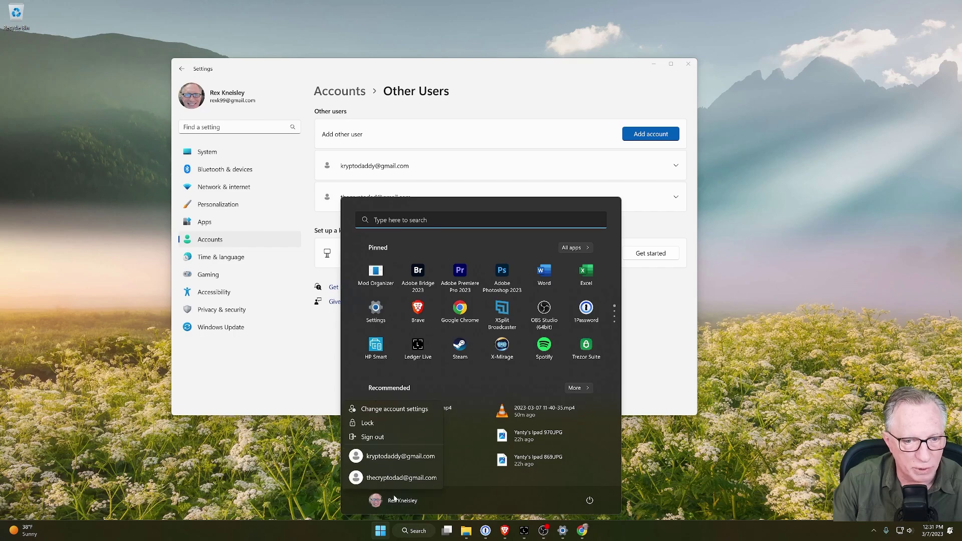
pyautogui.click(393, 457)
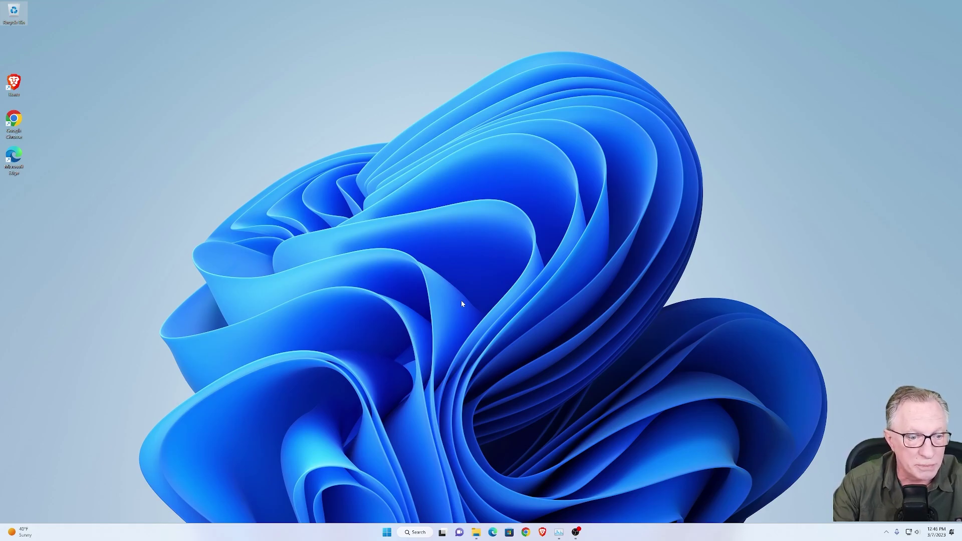
# Show the Windows accounts available for switching from the new user's session, and dismiss the list
pyautogui.click(387, 534)
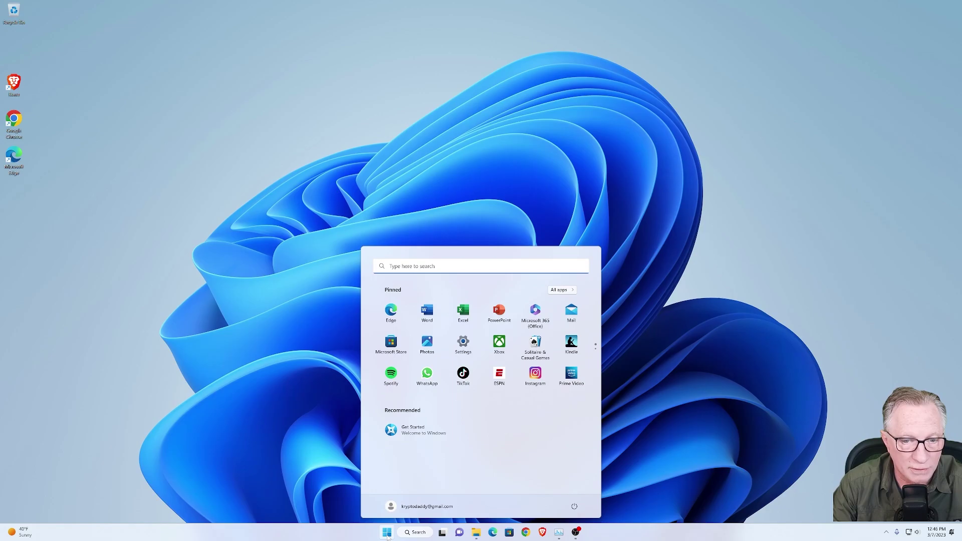
pyautogui.click(419, 507)
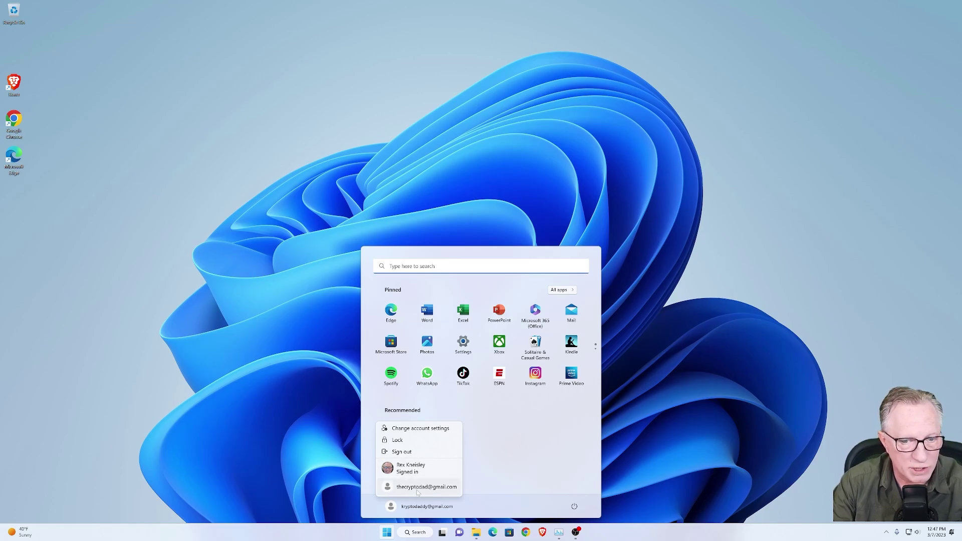
pyautogui.click(284, 444)
pyautogui.click(266, 374)
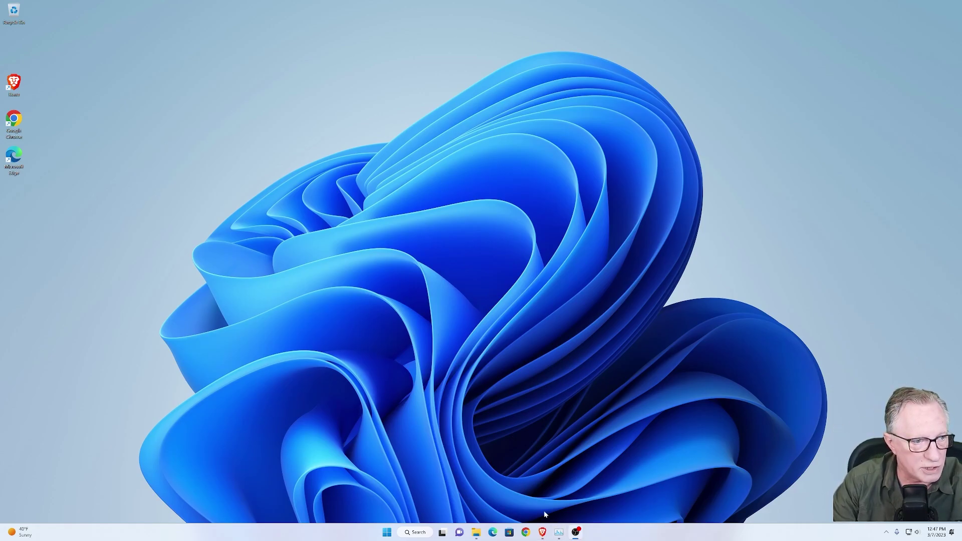
# Switch to Brave, go to ledger.com/ledger-live, and download the Windows app of Ledger Live
pyautogui.moveTo(542, 536)
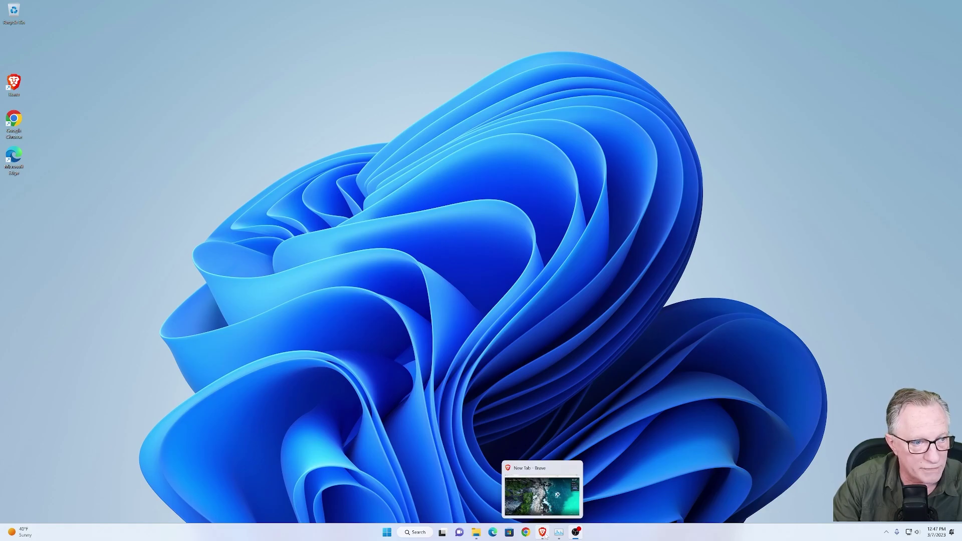
pyautogui.click(544, 535)
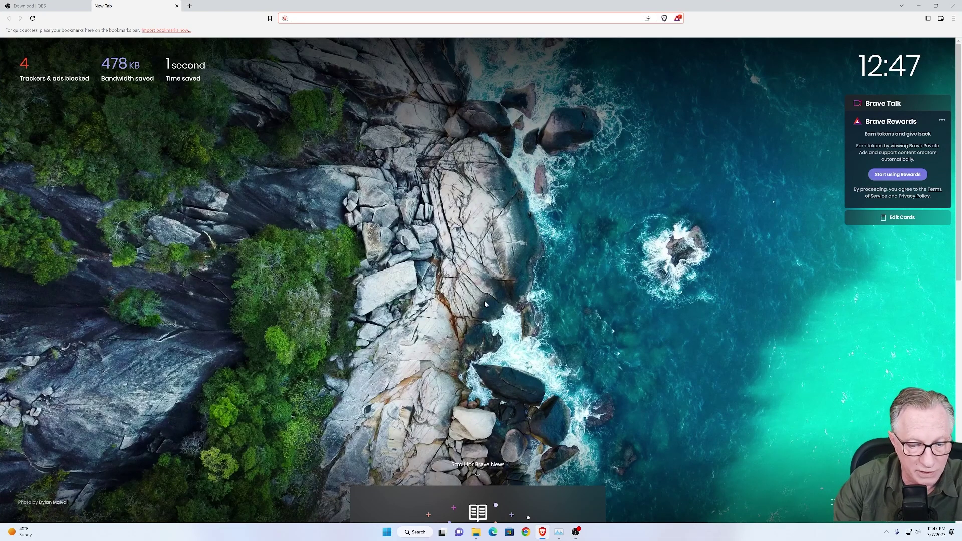
pyautogui.click(303, 28)
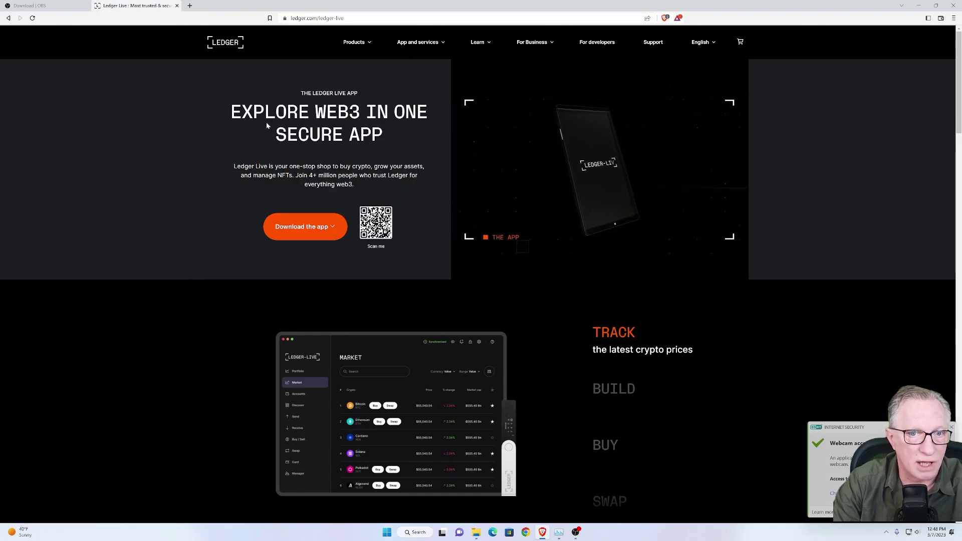
pyautogui.click(314, 226)
pyautogui.click(281, 255)
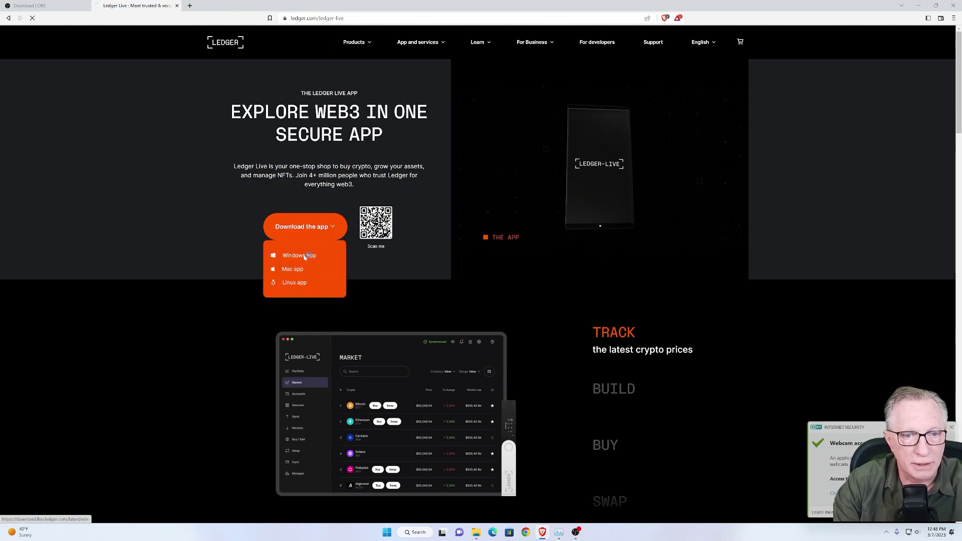
# Run the downloaded ledger-live-desktop-2.54.0-win-x64 installer and install Ledger Live in C:\Program Files\Ledger Live
pyautogui.moveTo(569, 124); pyautogui.dragTo(570, 106)
pyautogui.doubleClick(386, 179)
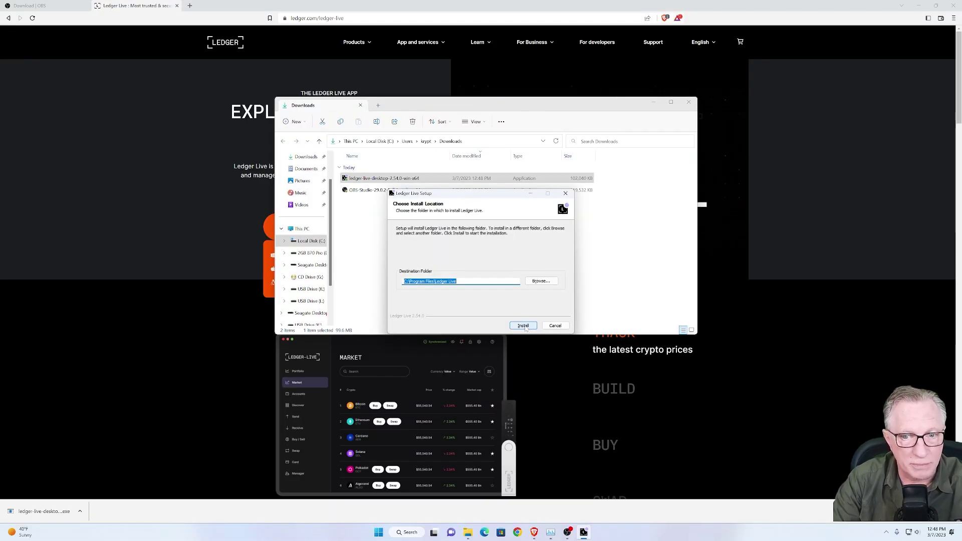
pyautogui.click(523, 325)
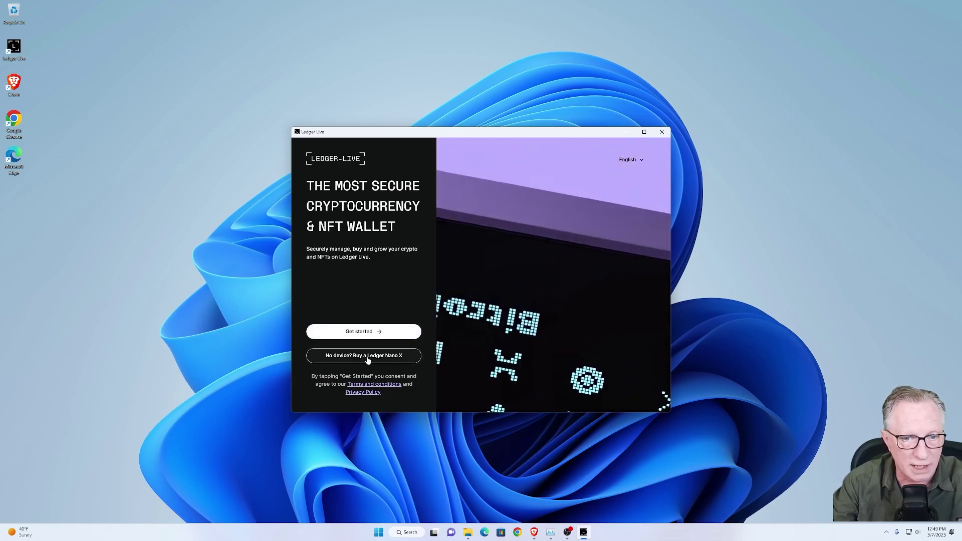
# Set up Ledger Live for an already configured Ledger Nano X and run the genuine check
pyautogui.click(369, 333)
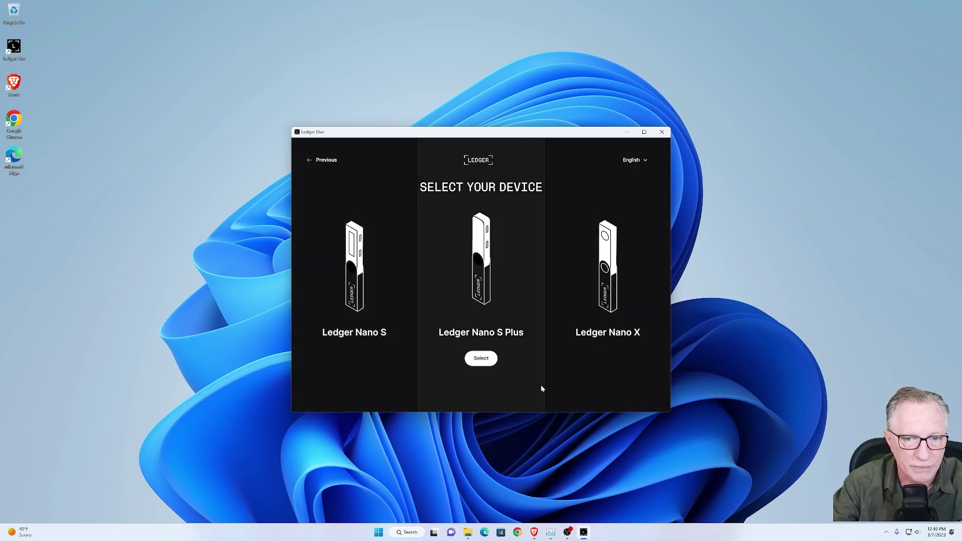
pyautogui.click(615, 283)
pyautogui.scroll(-5, 473, 304)
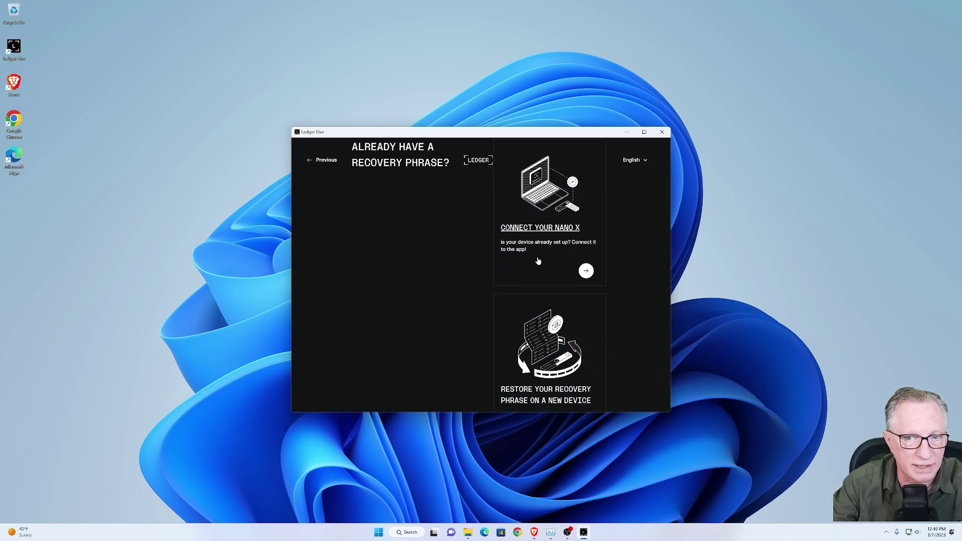
pyautogui.click(540, 208)
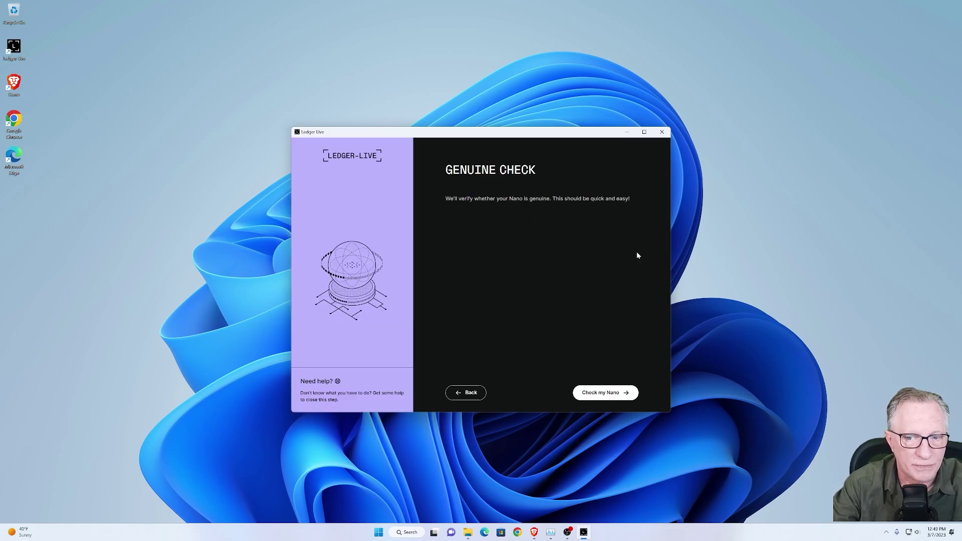
pyautogui.click(601, 394)
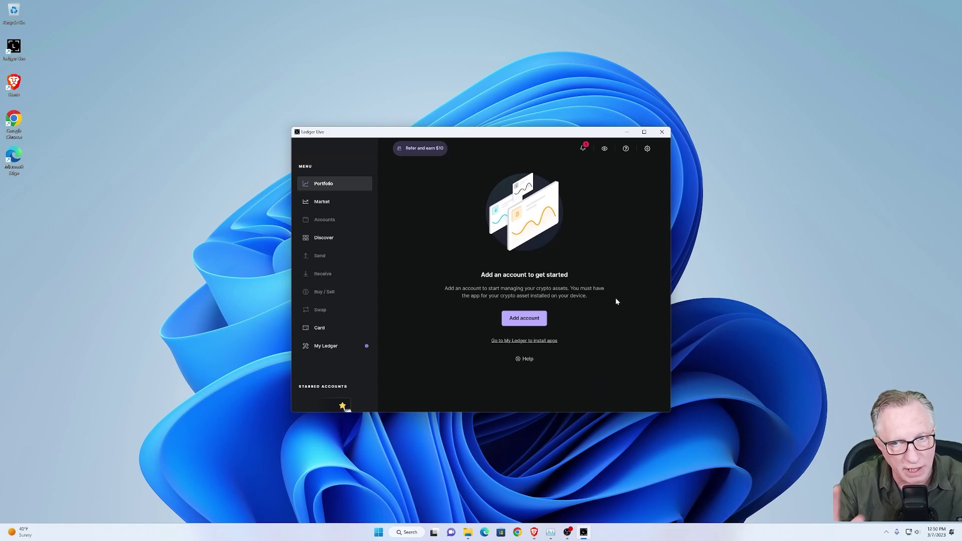
# Maximize Ledger Live, add the existing Bitcoin 1 account from the device, and open that account's details
pyautogui.click(644, 132)
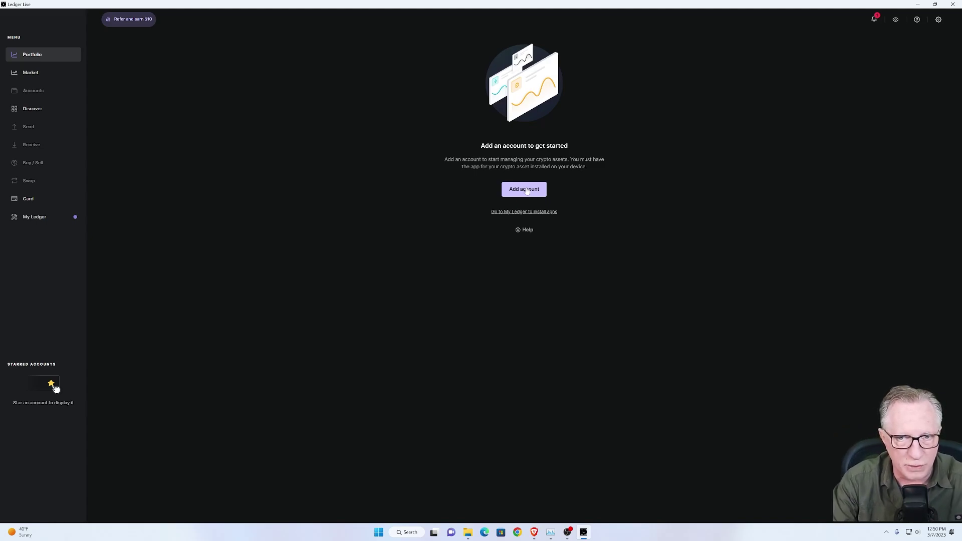
pyautogui.click(527, 192)
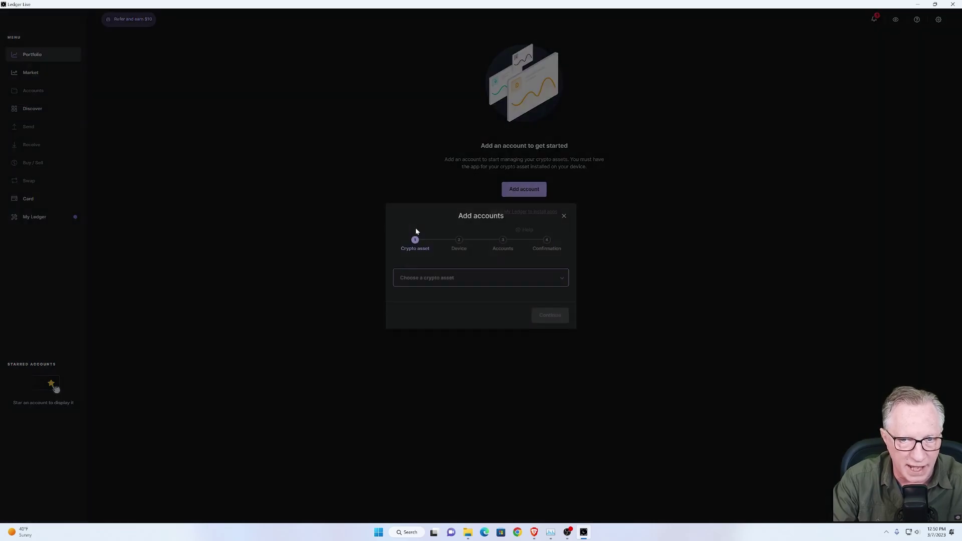
pyautogui.click(555, 276)
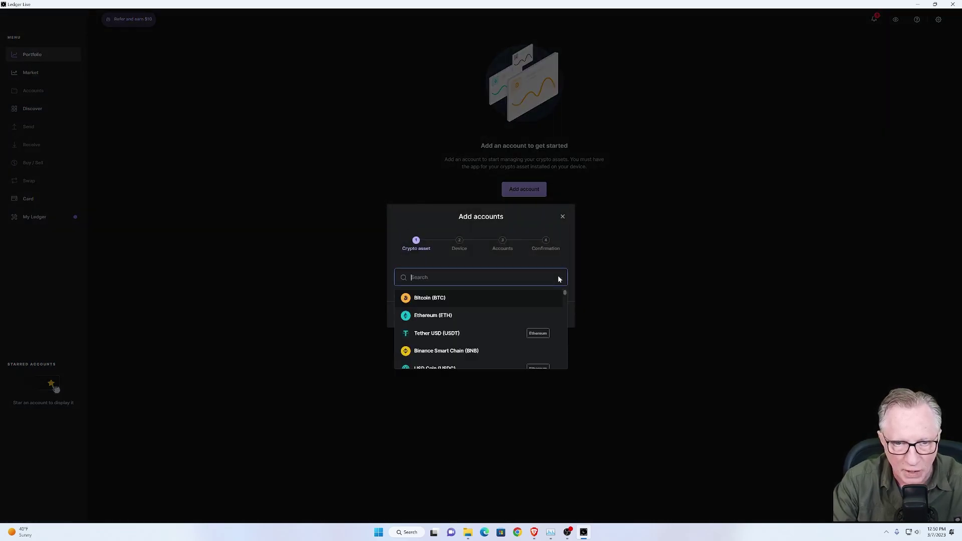
pyautogui.click(472, 299)
pyautogui.click(552, 314)
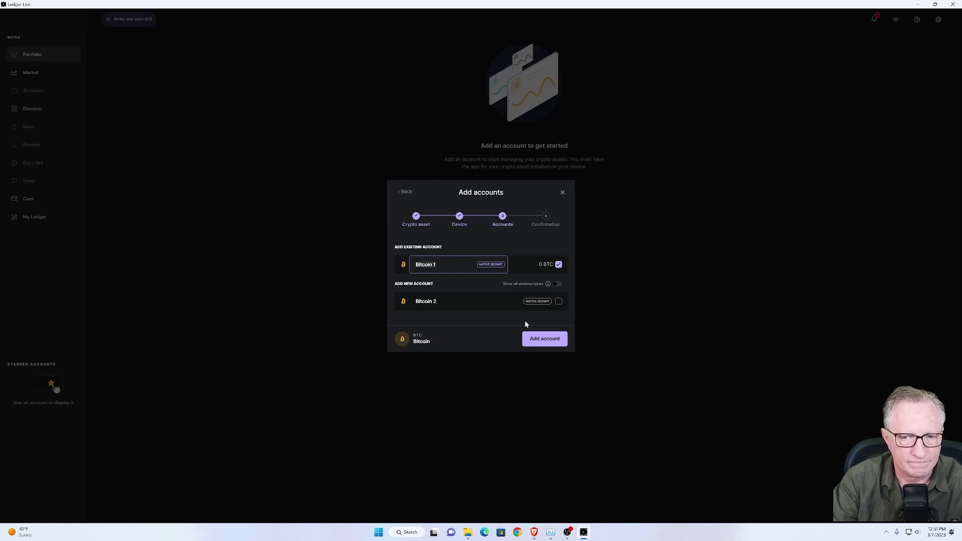
pyautogui.click(546, 341)
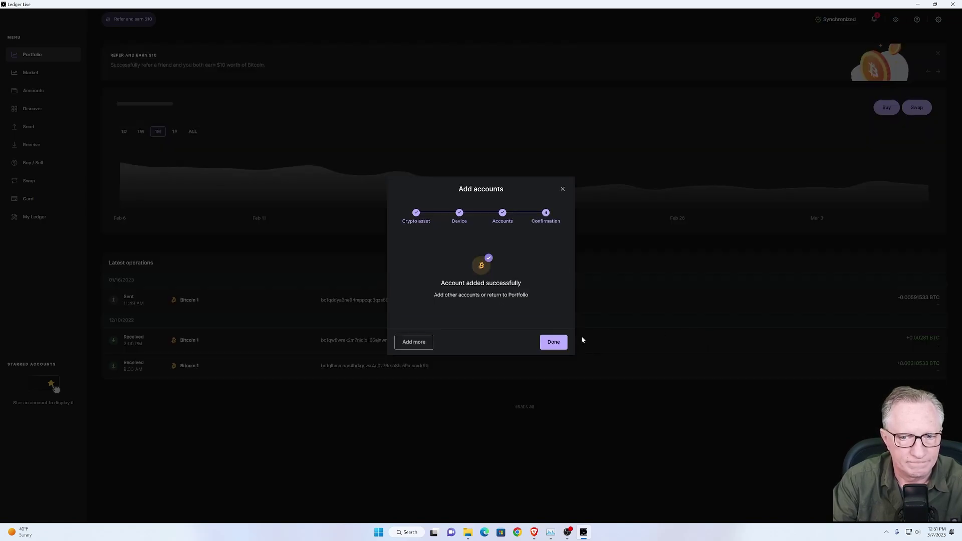
pyautogui.click(554, 341)
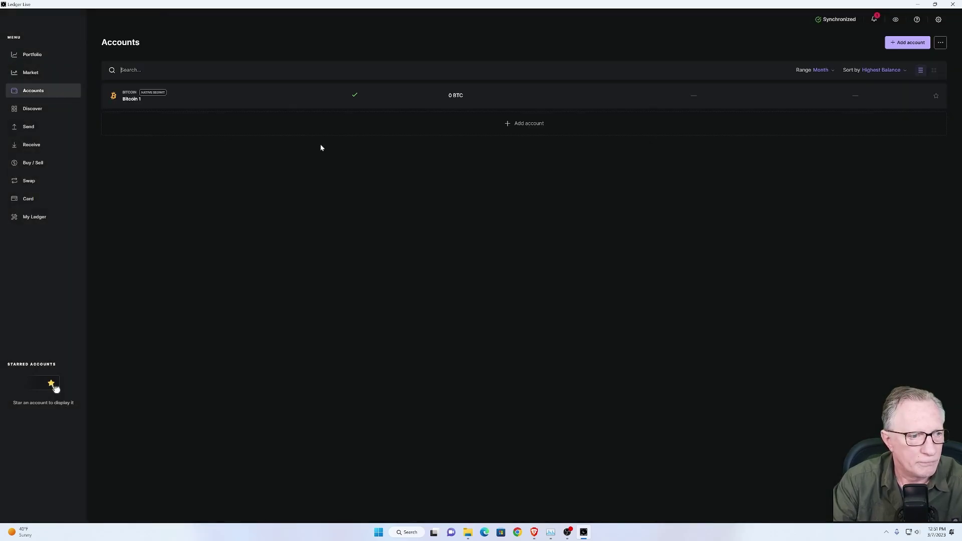
pyautogui.click(255, 99)
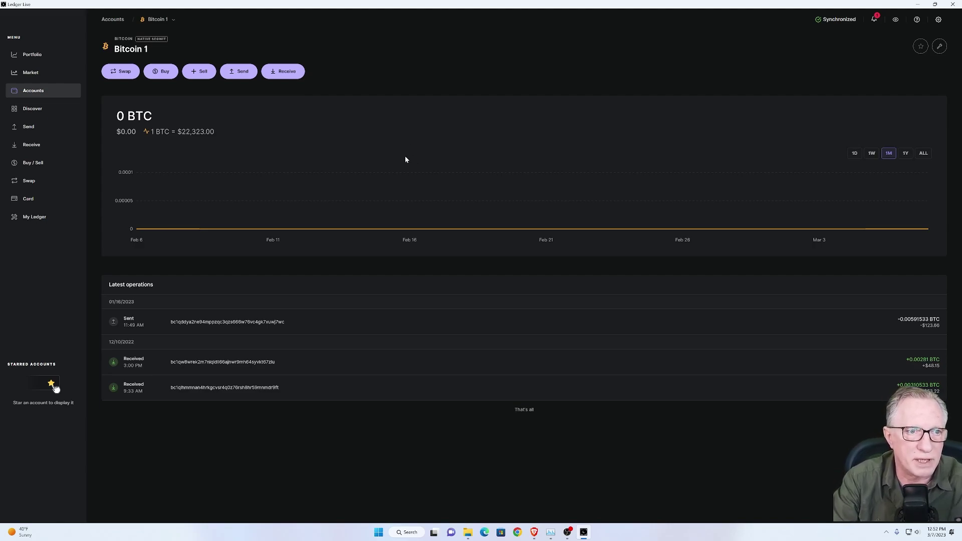
# Return to the accounts list and add an Ethereum (ETH) account from the device
pyautogui.click(49, 92)
pyautogui.click(904, 43)
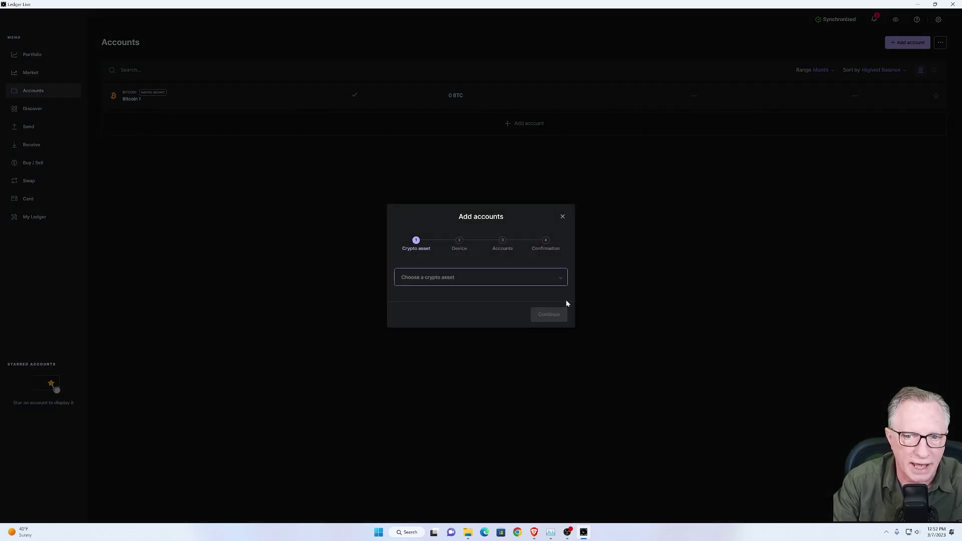
pyautogui.click(561, 282)
pyautogui.click(472, 318)
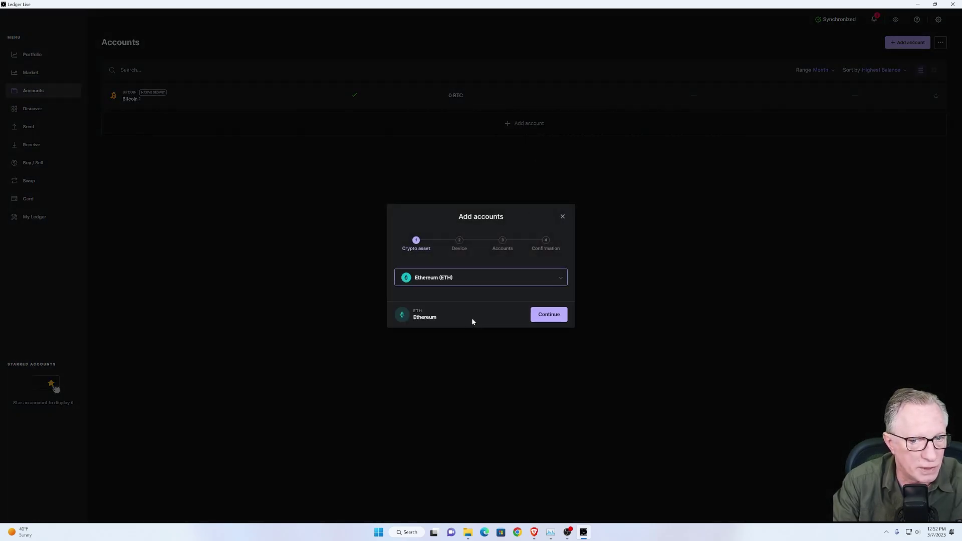
pyautogui.click(549, 314)
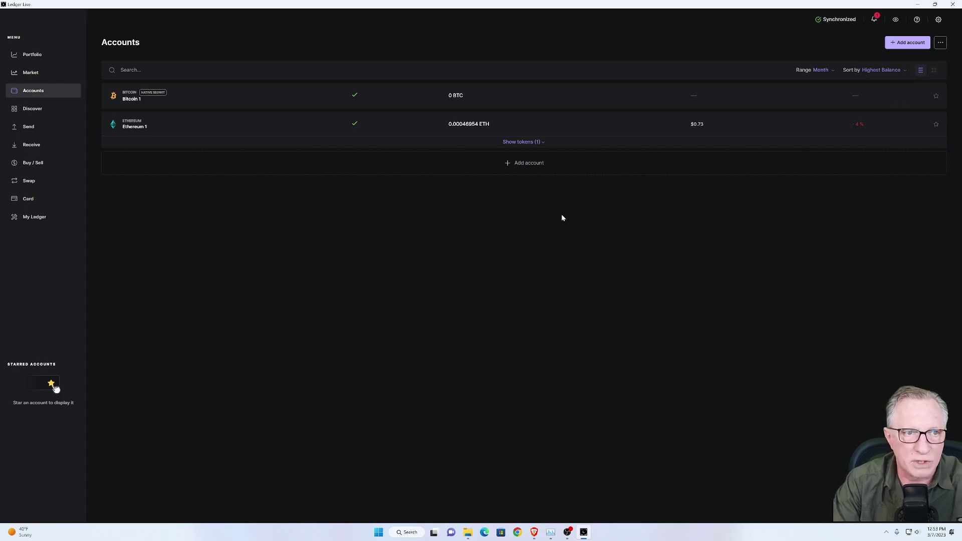
# Turn on the password lock in Ledger Live's general settings with a new password, and close Ledger Live
pyautogui.click(939, 20)
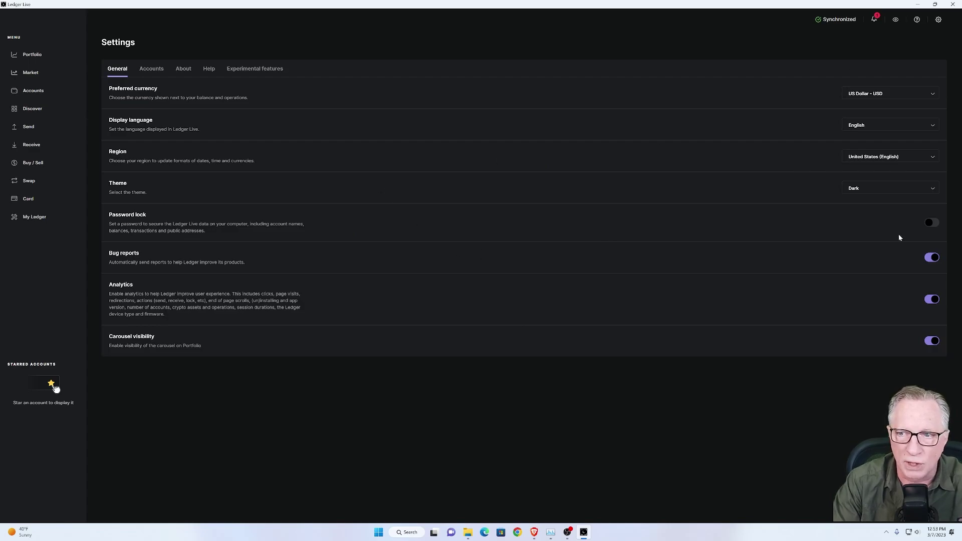
pyautogui.click(930, 225)
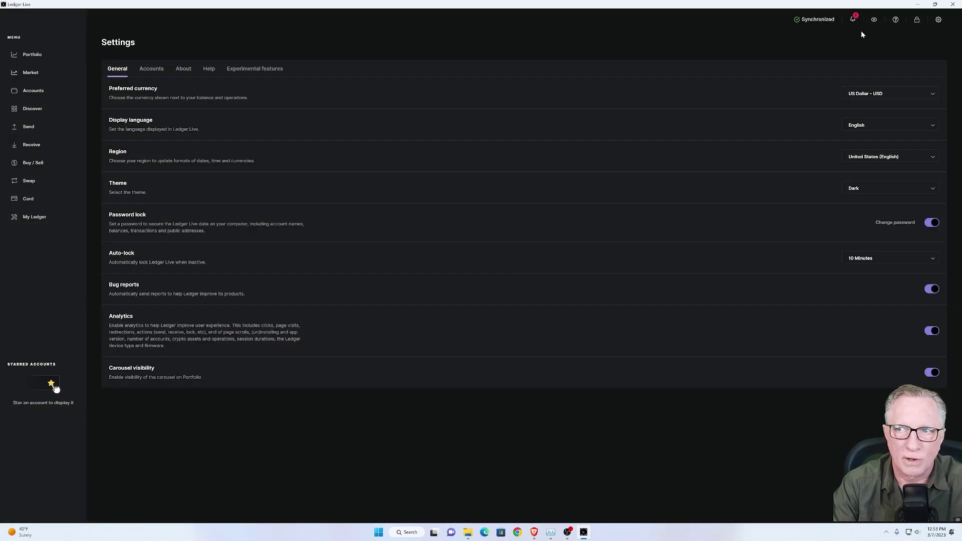
pyautogui.hotkey('alt', 'F4')
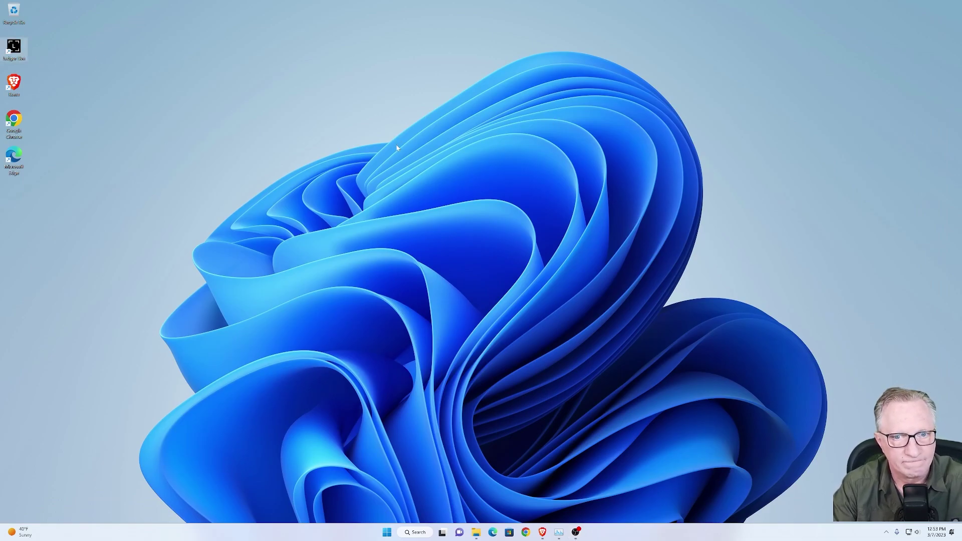
# Reopen Ledger Live from the desktop, unlock it with the app password to check the portfolio, and close it
pyautogui.press('Return')
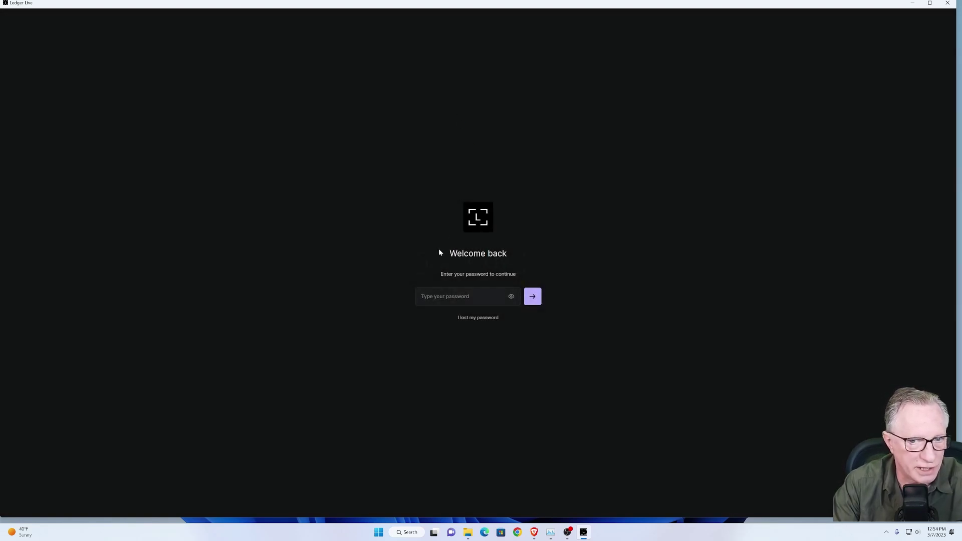
pyautogui.hotkey('ctrl', 'v')
pyautogui.press('Return')
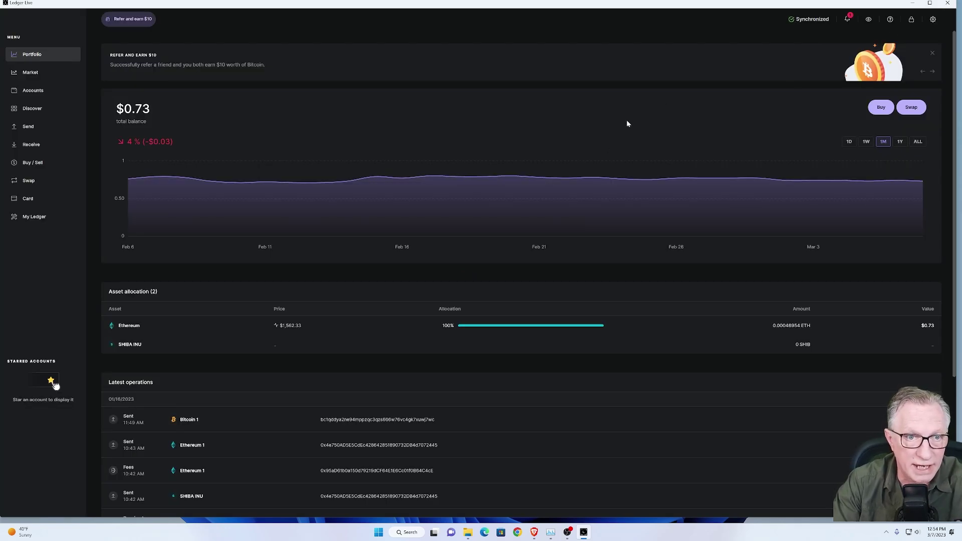
pyautogui.click(950, 3)
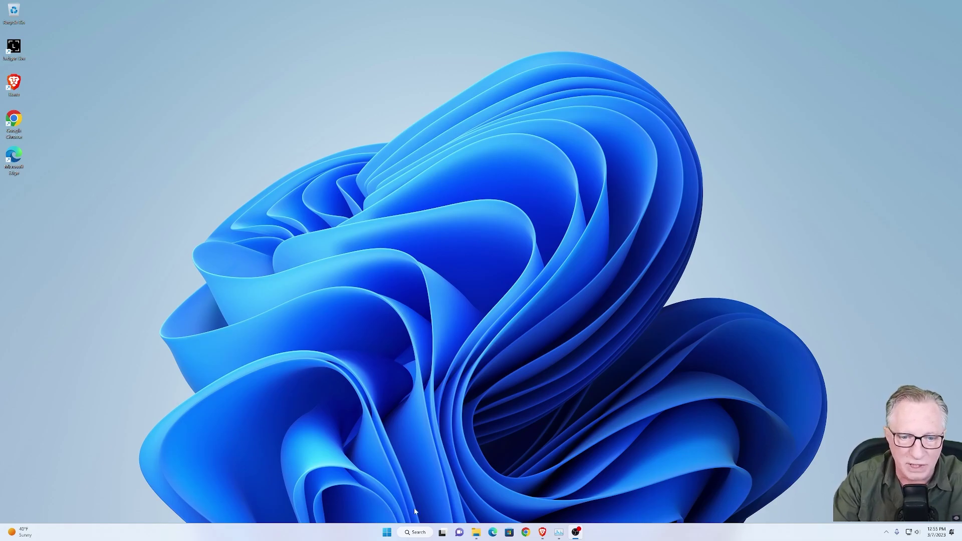
# View the Windows account options for signing out or switching to another user, and dismiss them without choosing any
pyautogui.click(387, 533)
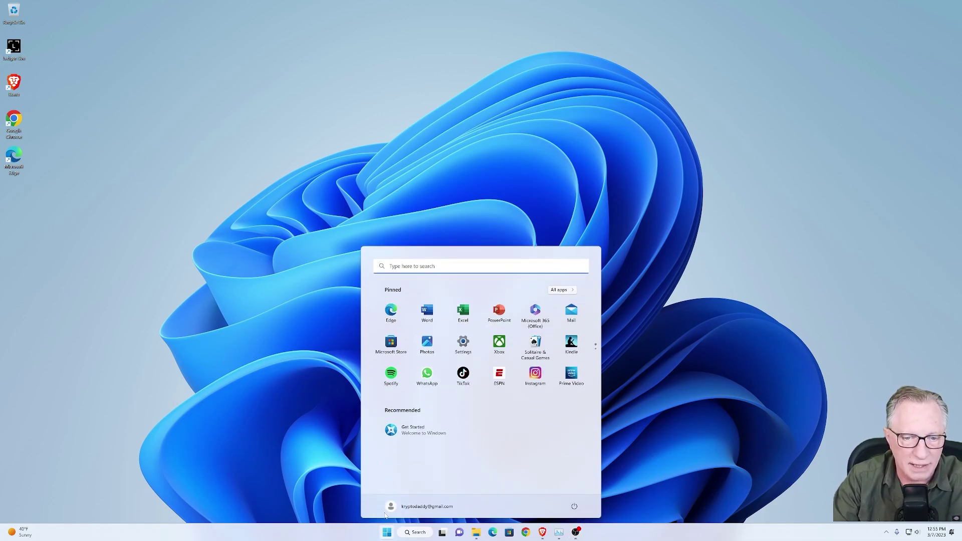
pyautogui.click(423, 507)
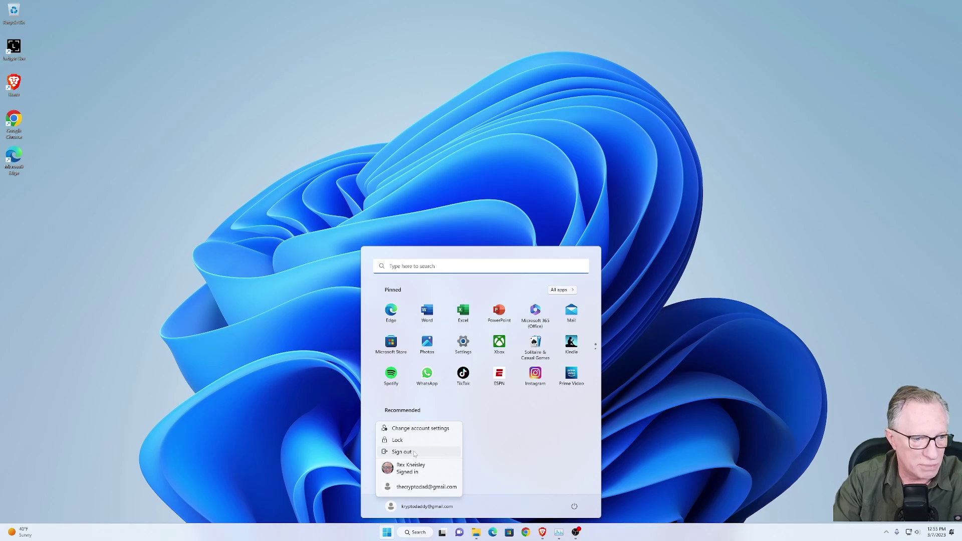
pyautogui.click(307, 284)
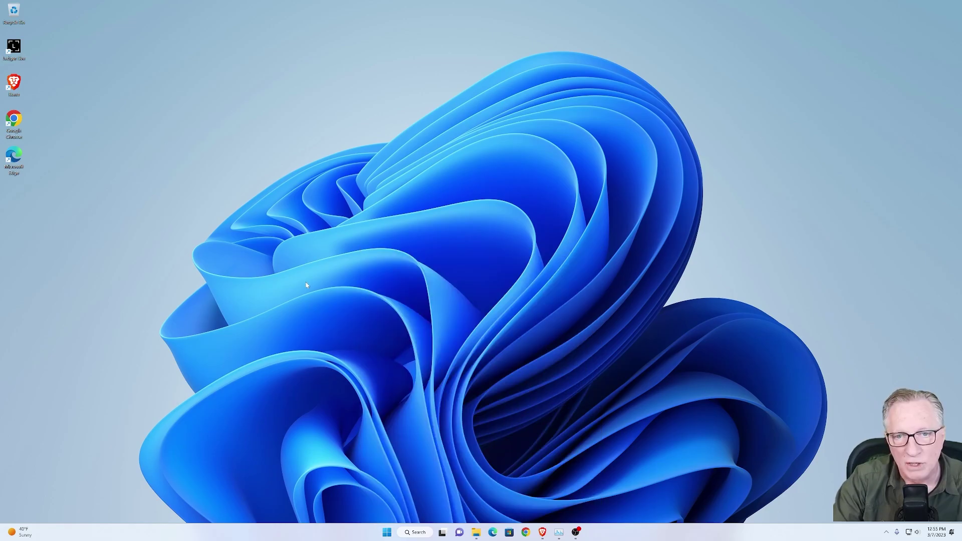